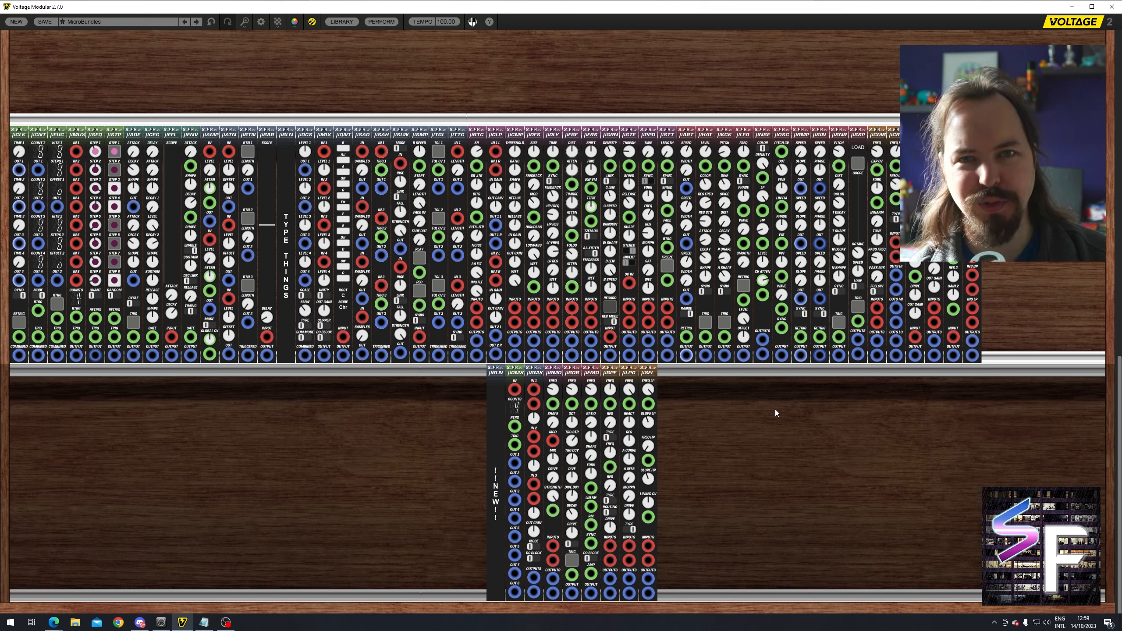
left_click_drag(775, 409, 454, 458)
left_click(733, 450)
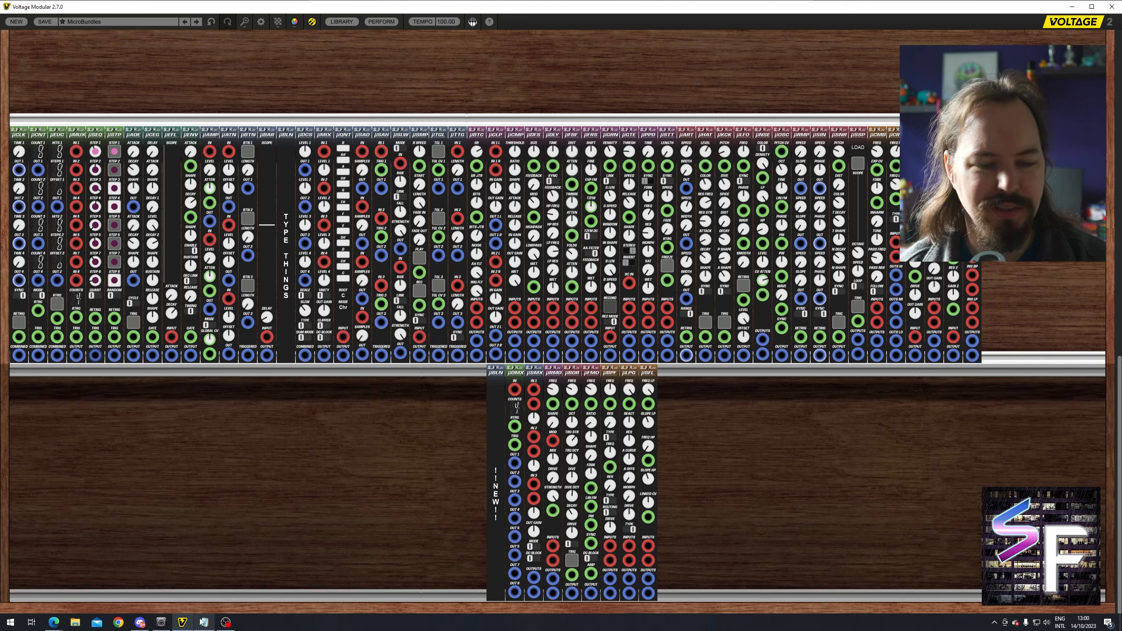
mouse_move(211, 627)
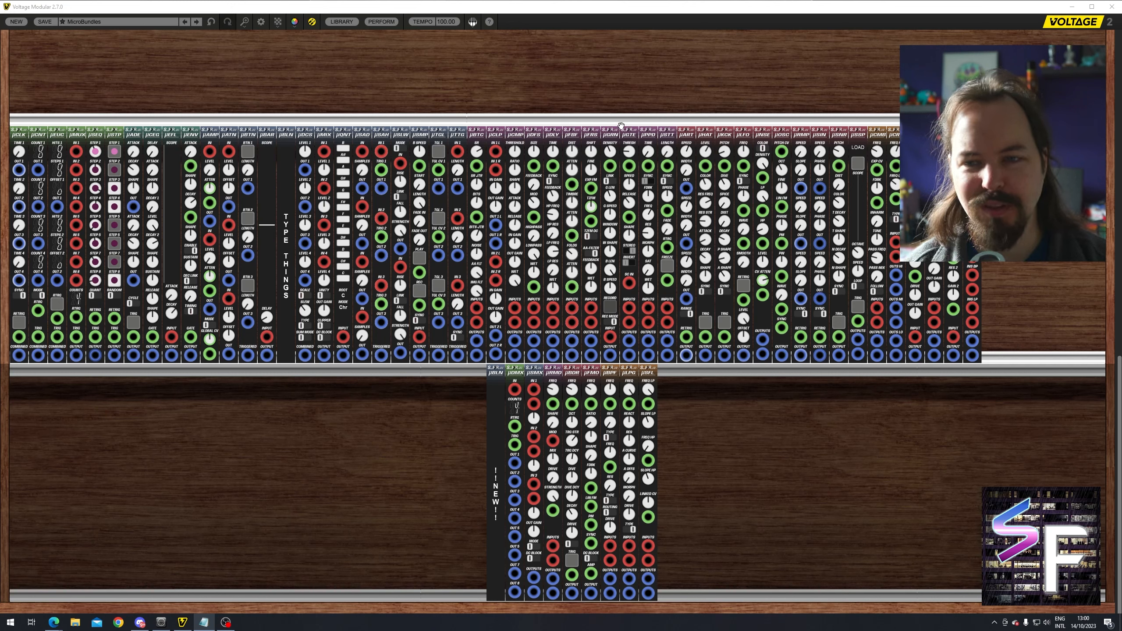
left_click(612, 97)
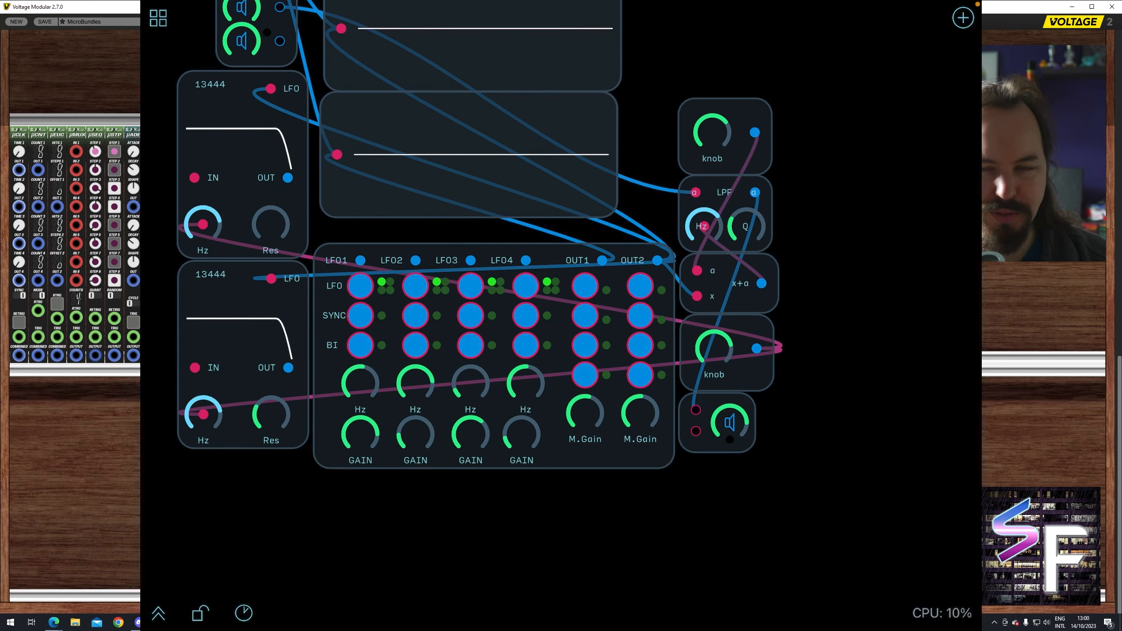
- Switch to the Audulus patch and examine the four-LFO module with two mixed outputs, including the wiring inside it
scroll(561, 316, "up", 5)
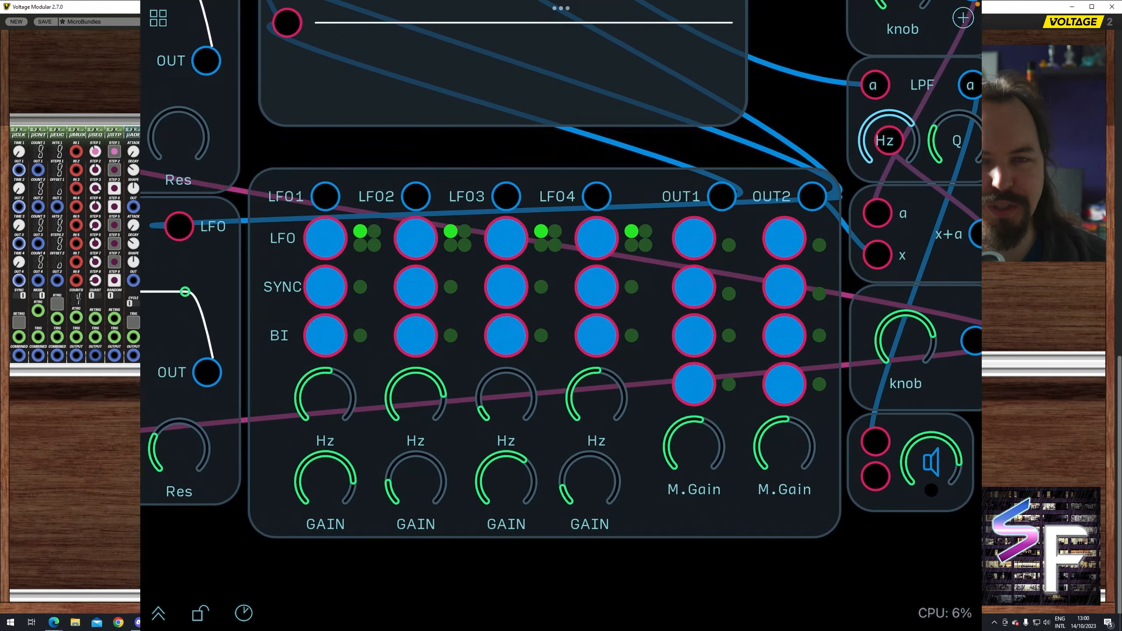
left_click(536, 356)
left_click(654, 140)
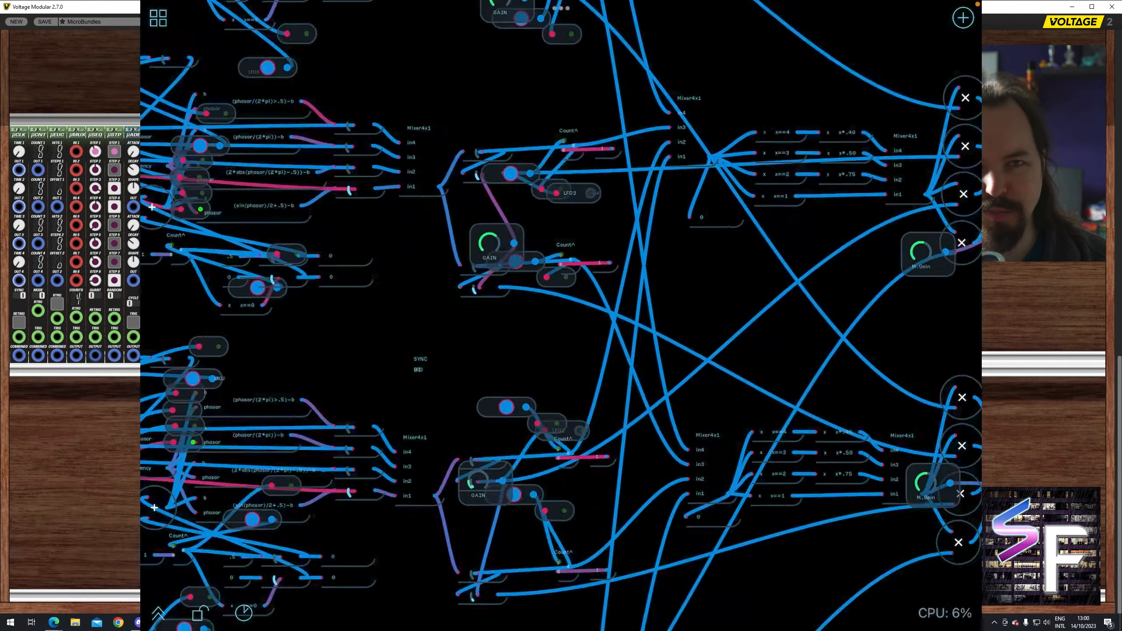
scroll(561, 315, "down", 5)
scroll(561, 316, "up", 5)
left_click_drag(530, 159, 351, 416)
scroll(561, 315, "down", 8)
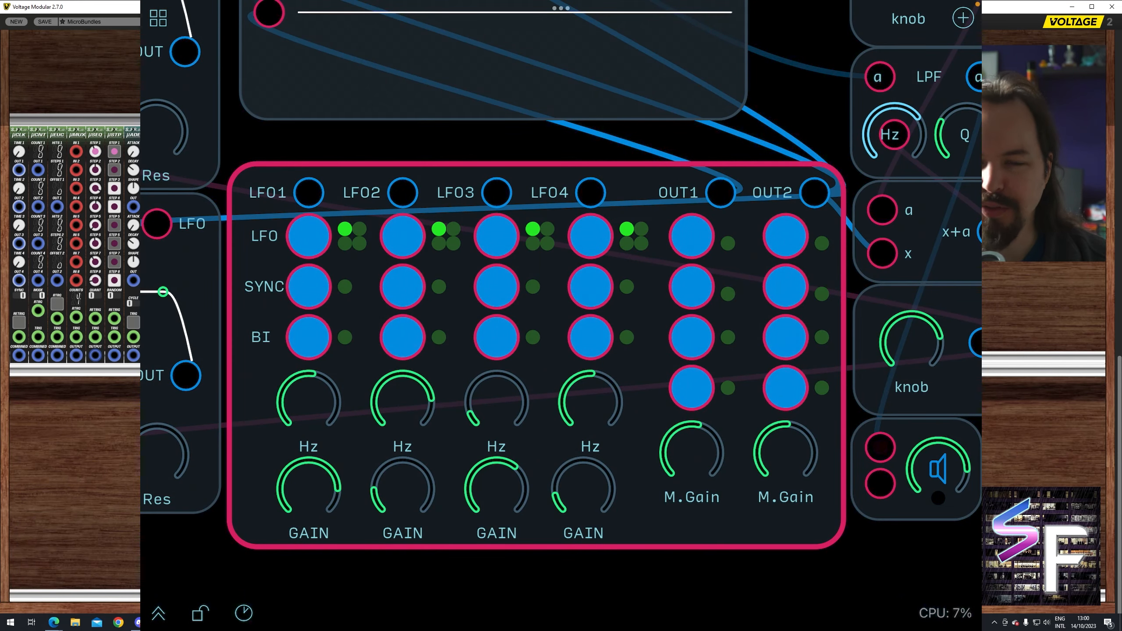
scroll(561, 316, "down", 2)
left_click_drag(561, 316, 533, 368)
left_click(201, 613)
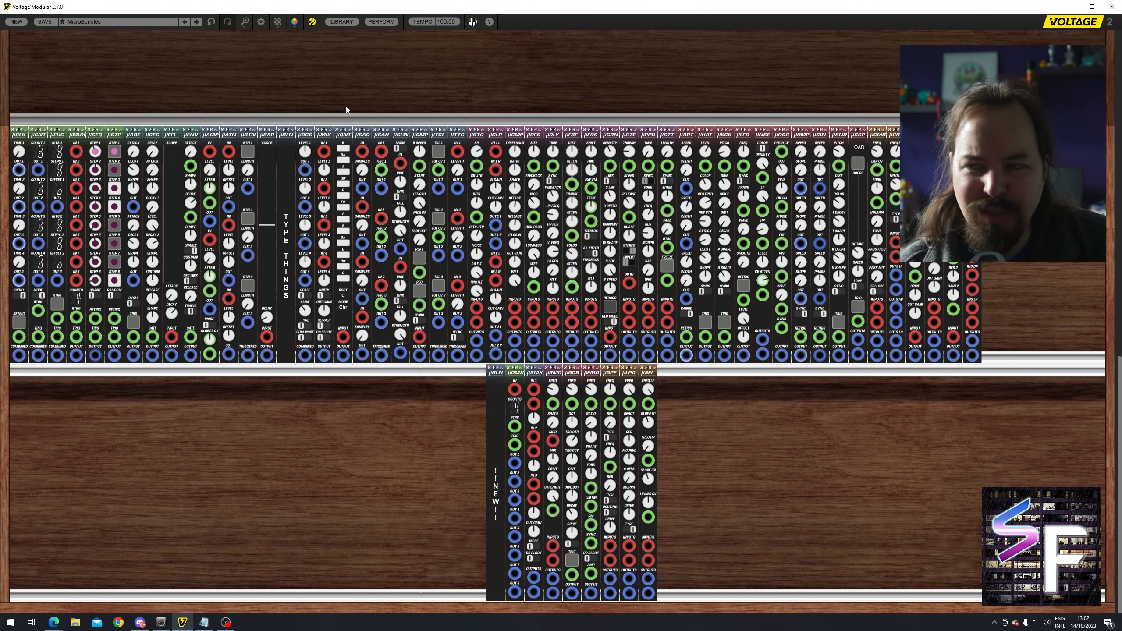
- Load the Sequence Fun user preset and inspect its Vaporwaves module and the cables connected to it
left_click(117, 24)
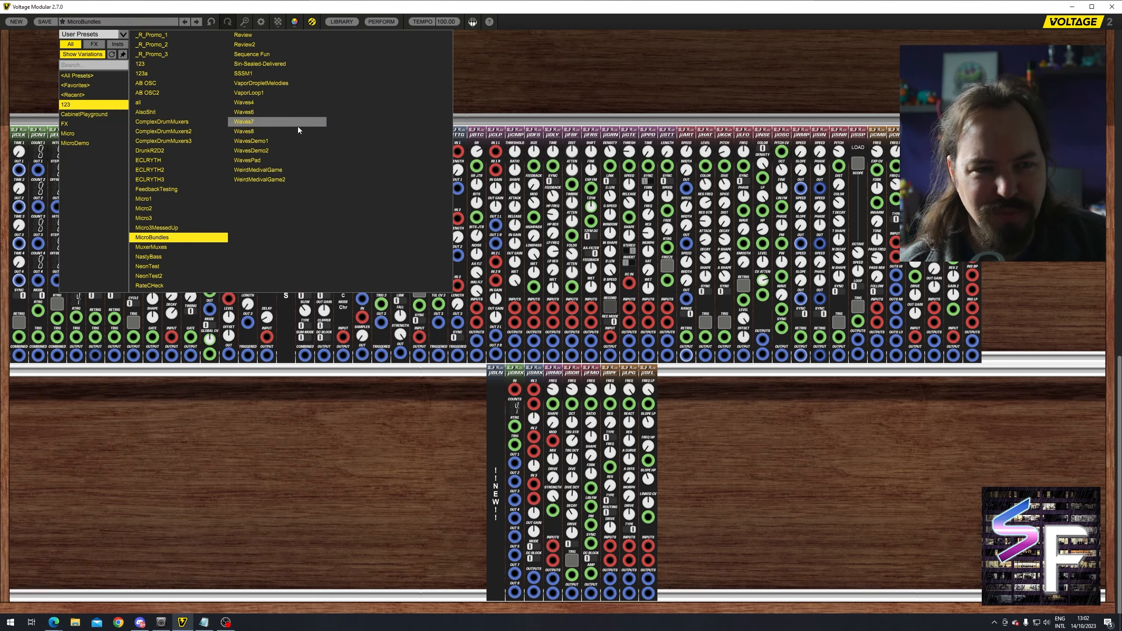
left_click(269, 54)
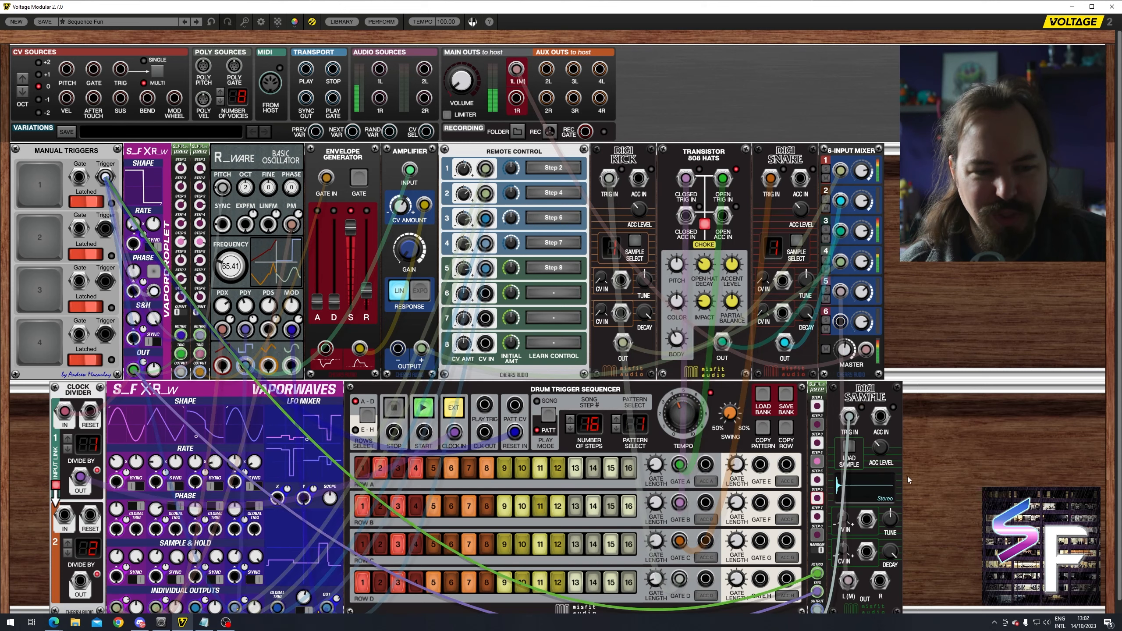
scroll(917, 463, "down", 1)
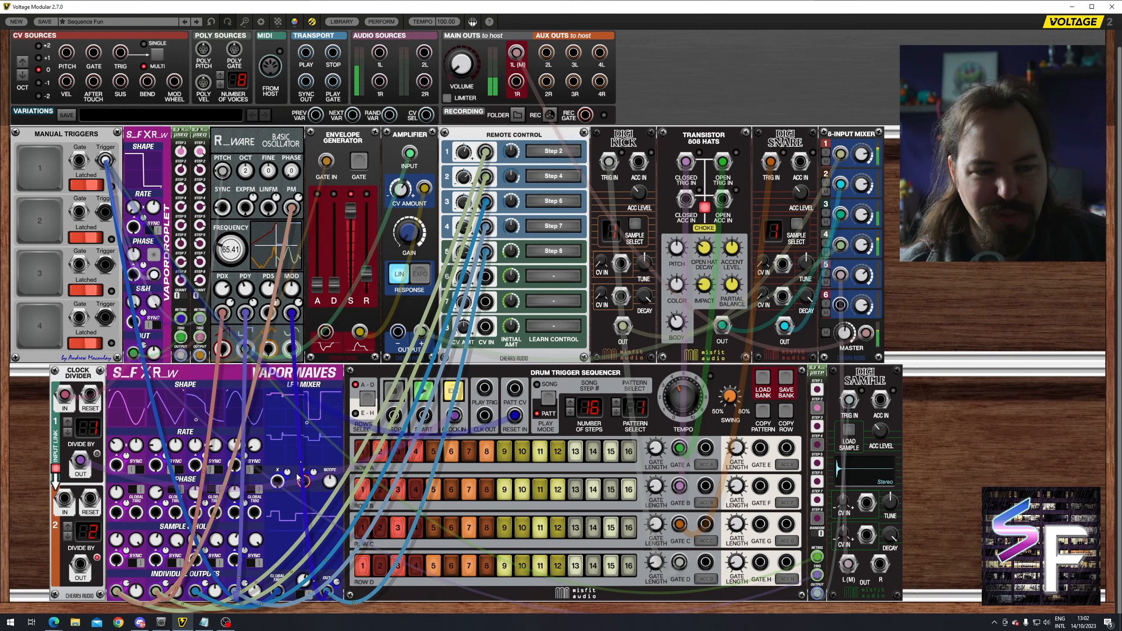
left_click(279, 482)
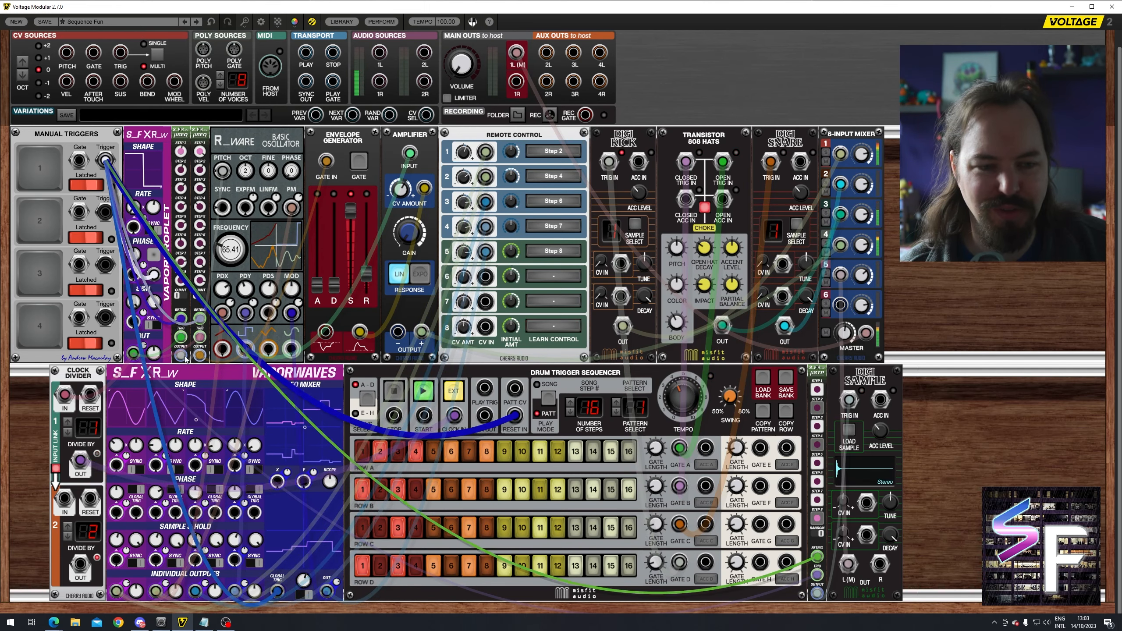
left_click(220, 488)
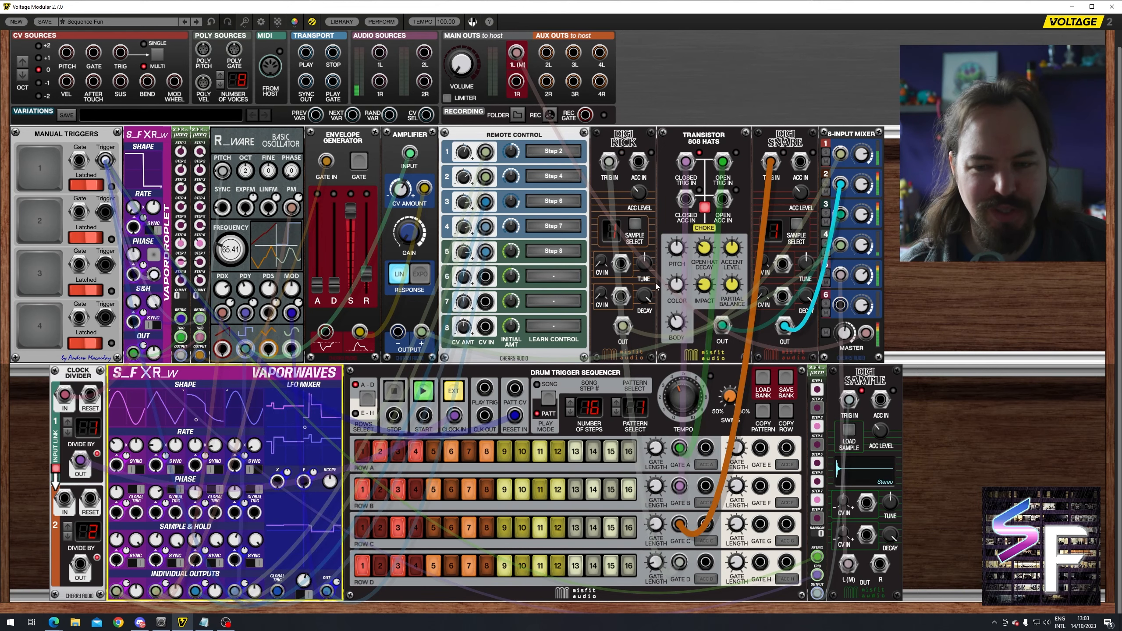
- Load the Waves7 user preset, select its Vaporripple module and look over the rack rows
left_click(130, 21)
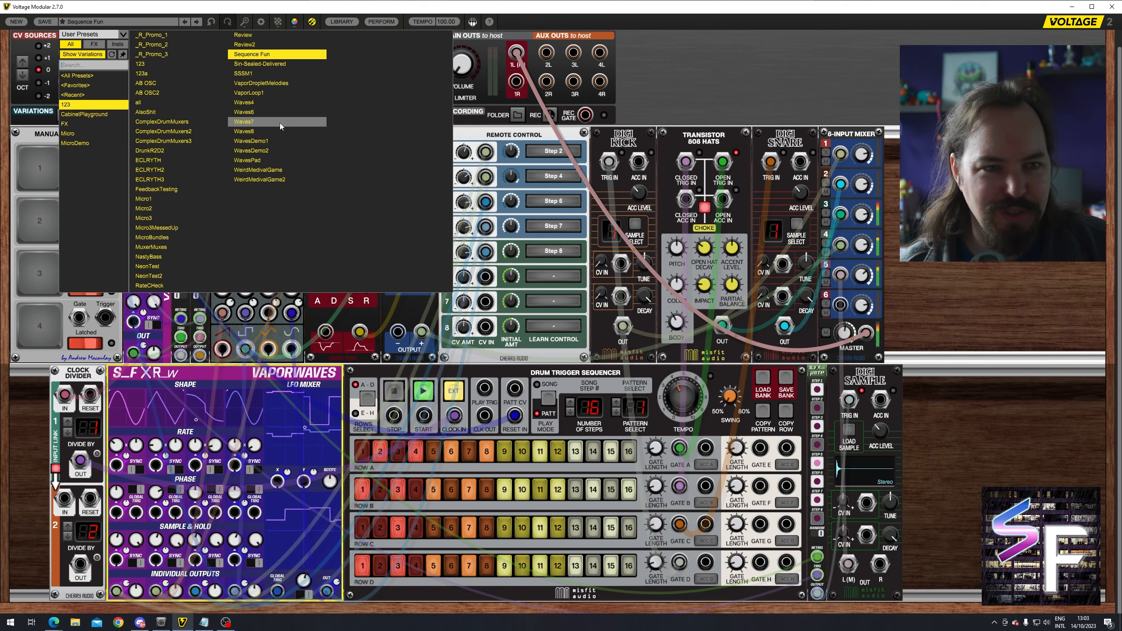
left_click(244, 121)
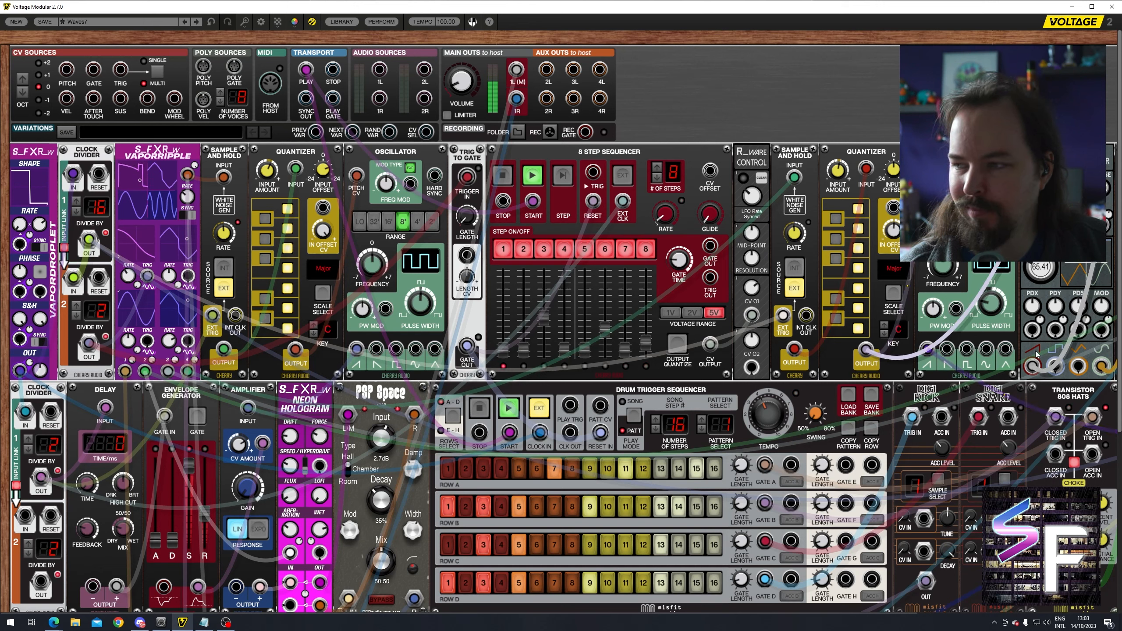
left_click(140, 220)
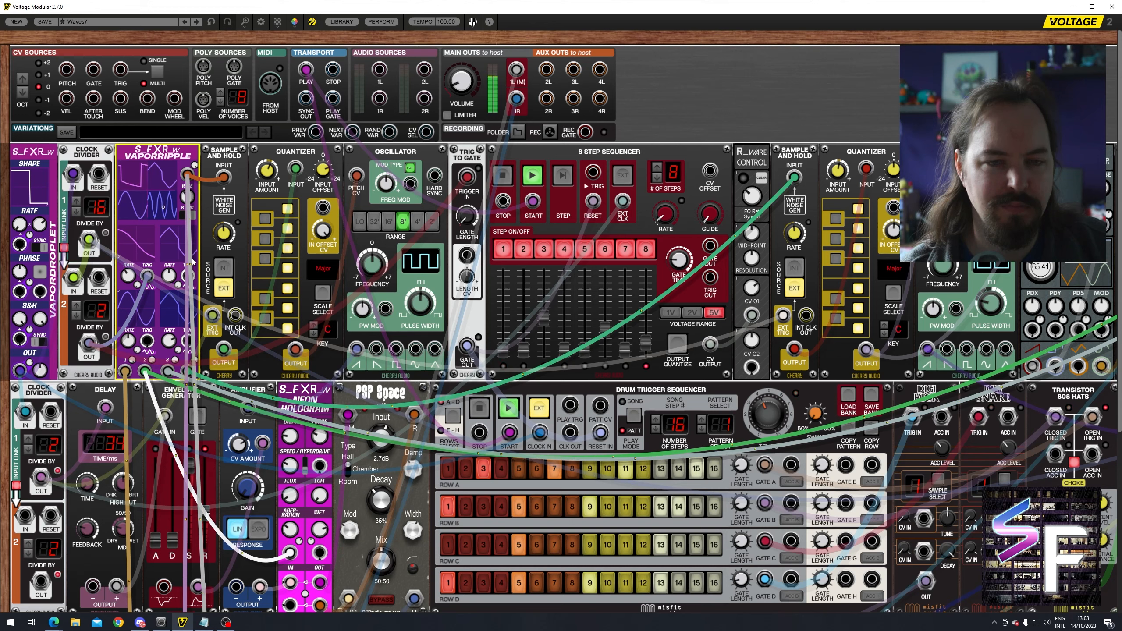
scroll(764, 176, "down", 2)
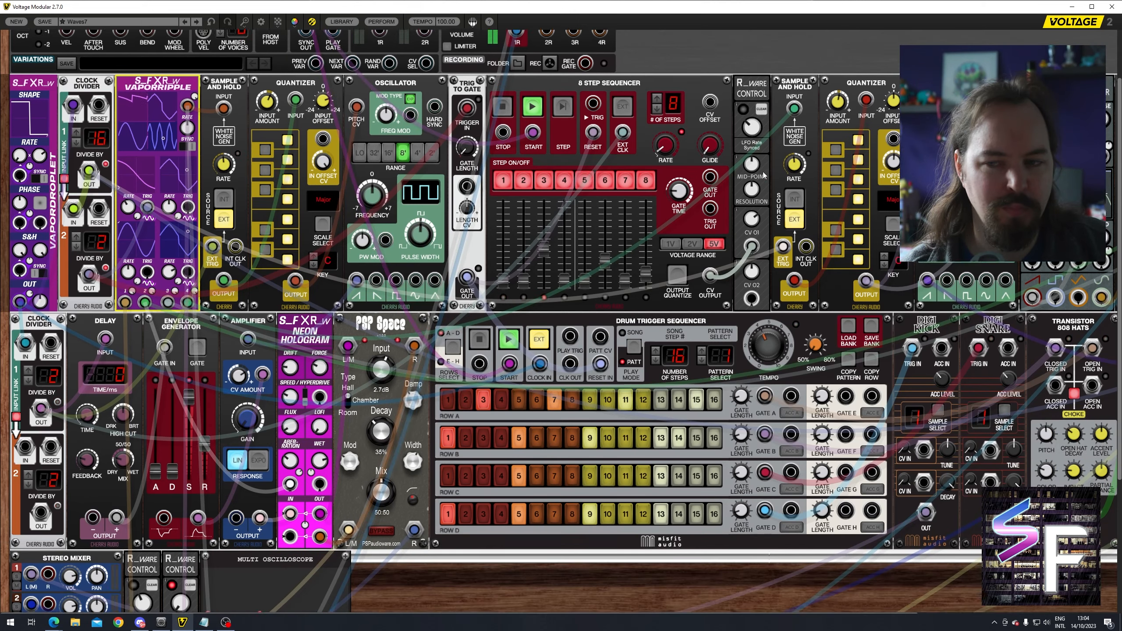
scroll(764, 176, "down", 3)
scroll(710, 414, "up", 6)
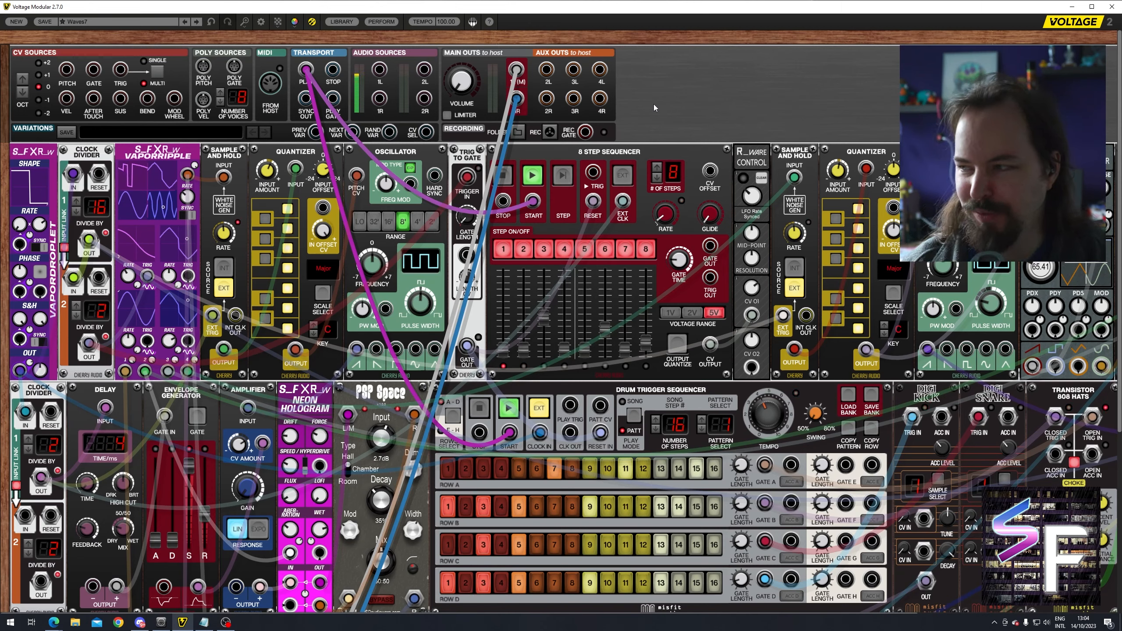
- Examine the Vaporripple module's cabling and the rest of the patch as far as the Multi Oscilloscope
left_click(144, 152)
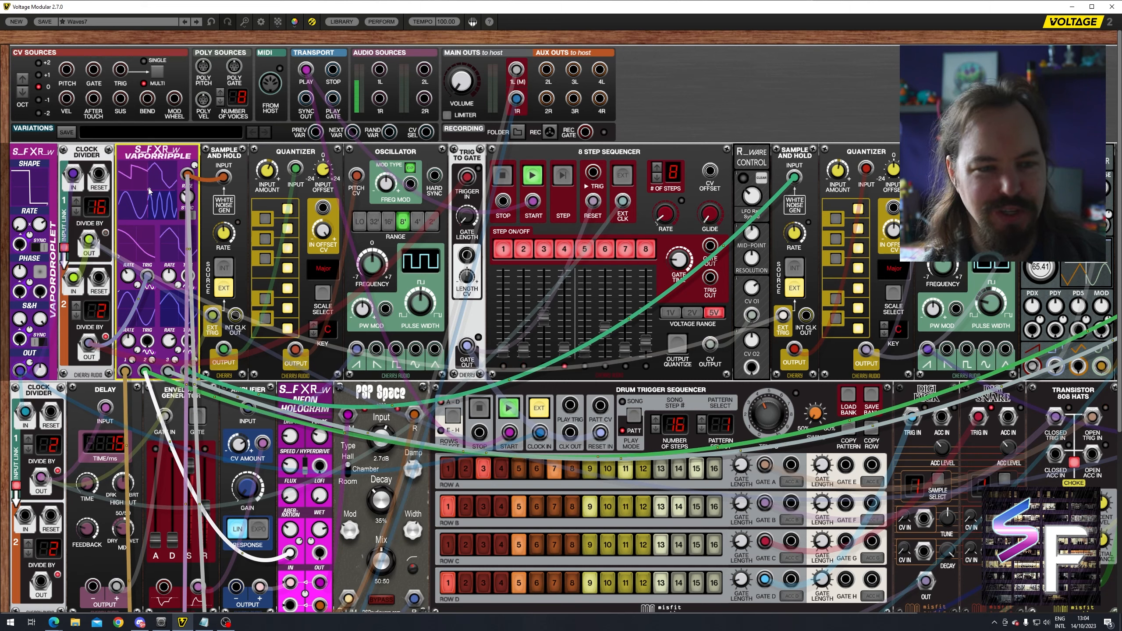
left_click(634, 106)
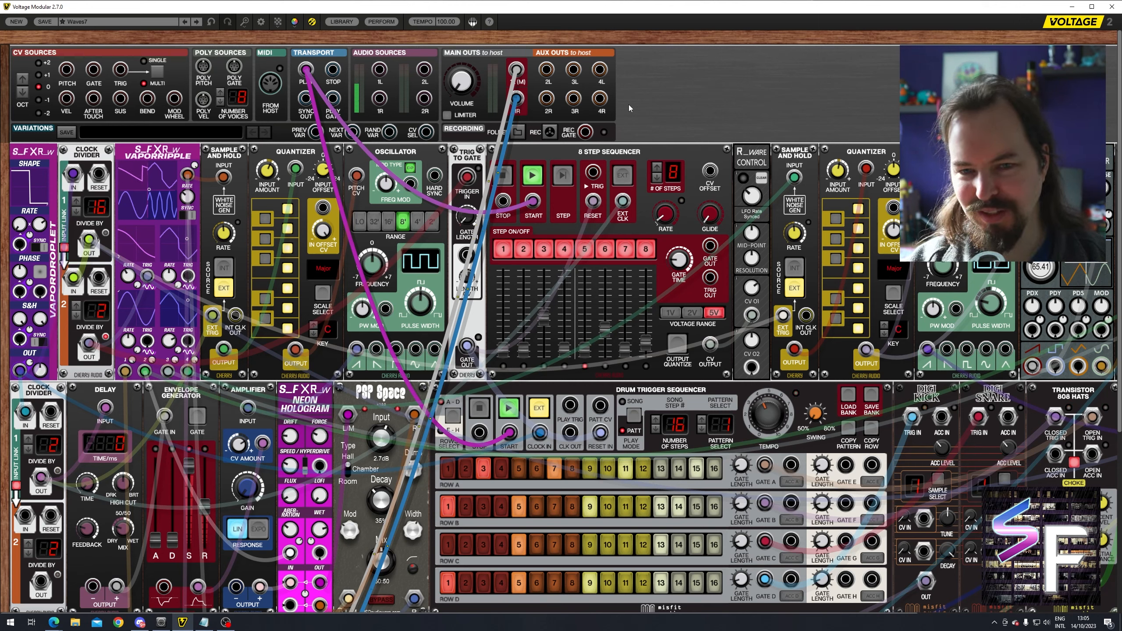
scroll(650, 100, "down", 5)
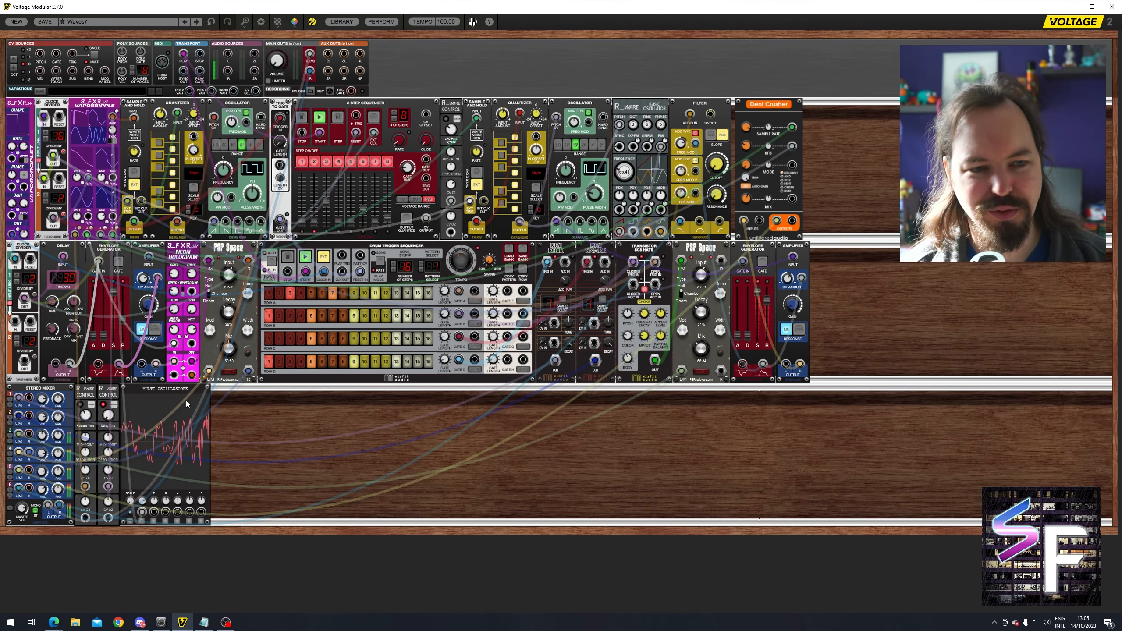
scroll(313, 470, "up", 3)
scroll(311, 468, "up", 2)
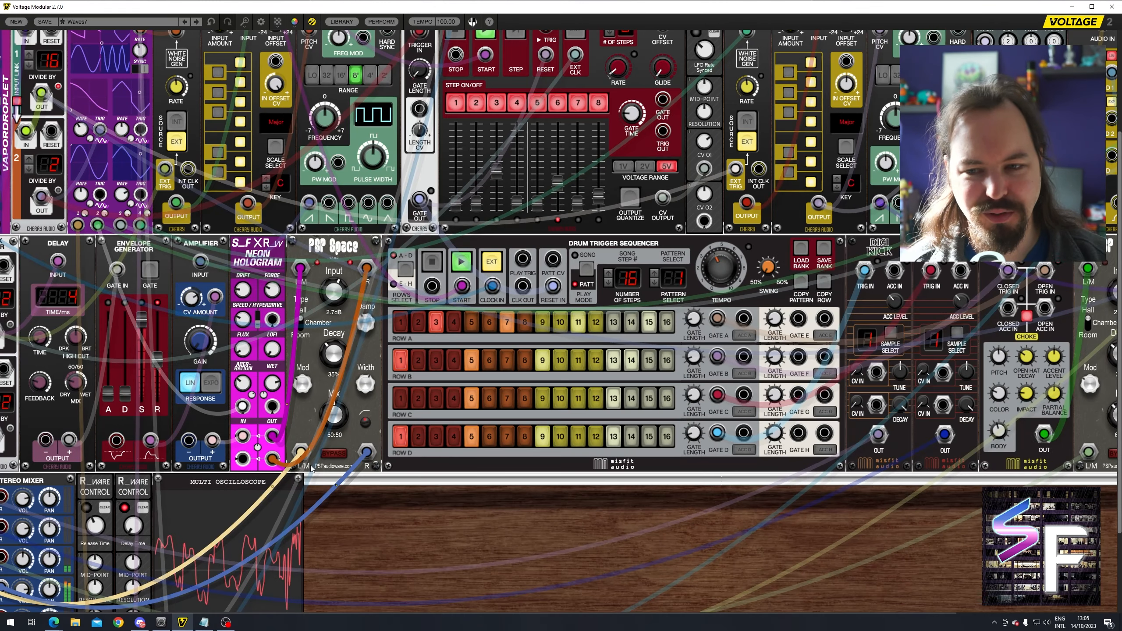
scroll(311, 468, "up", 3)
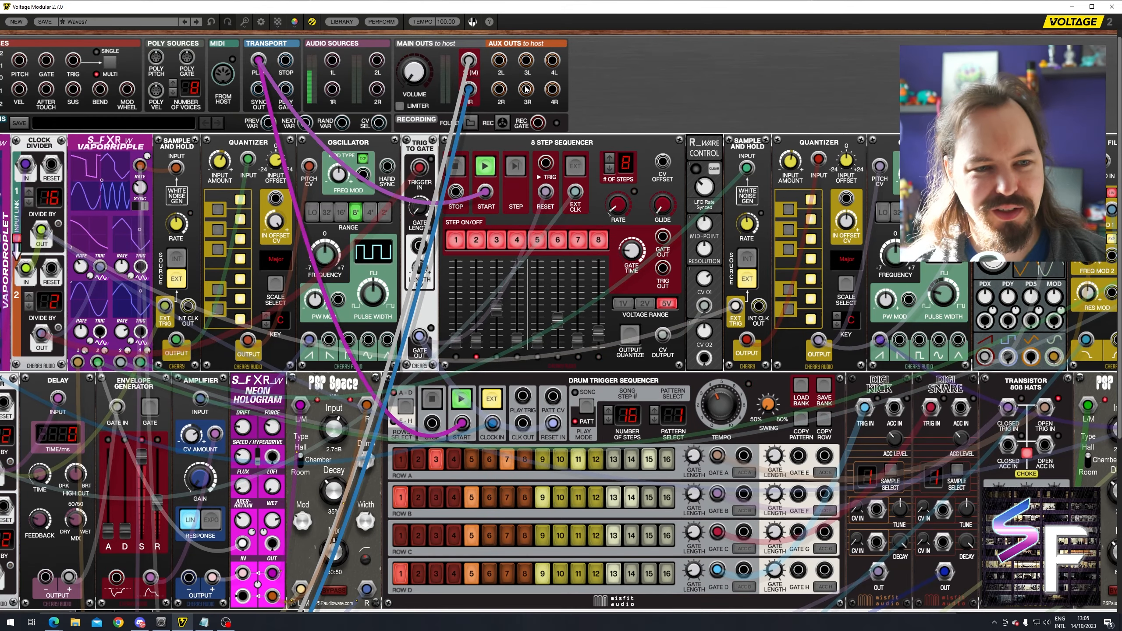
scroll(644, 92, "left", 2)
scroll(656, 91, "up", 1)
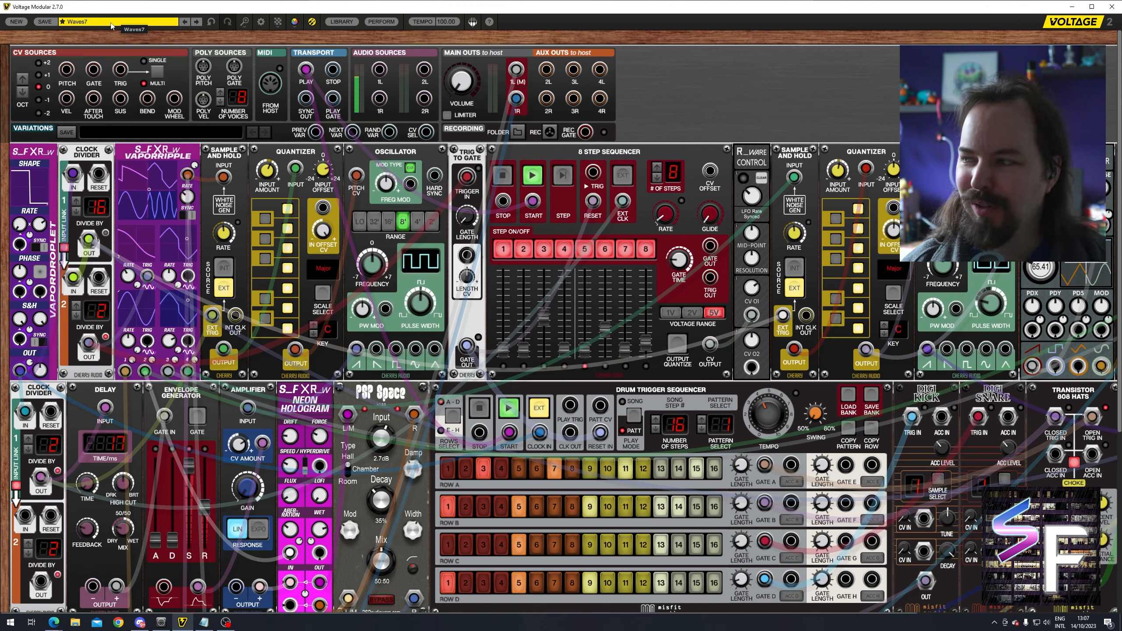
- Load the MicroBundles user preset and clear the selection over its upper row of modules
left_click(89, 21)
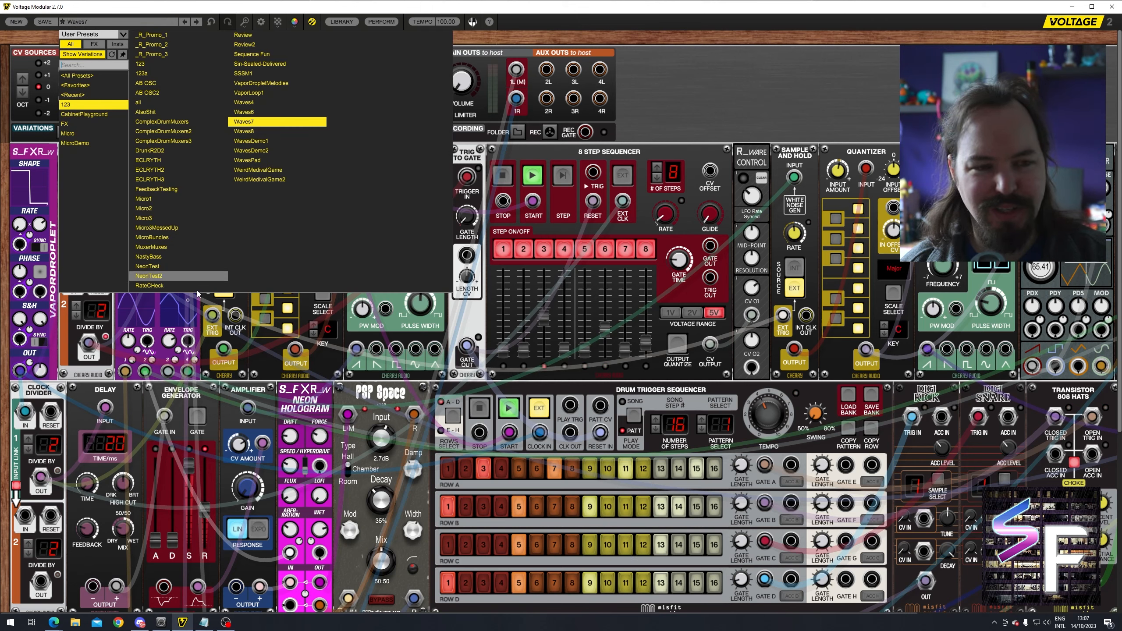
left_click(184, 243)
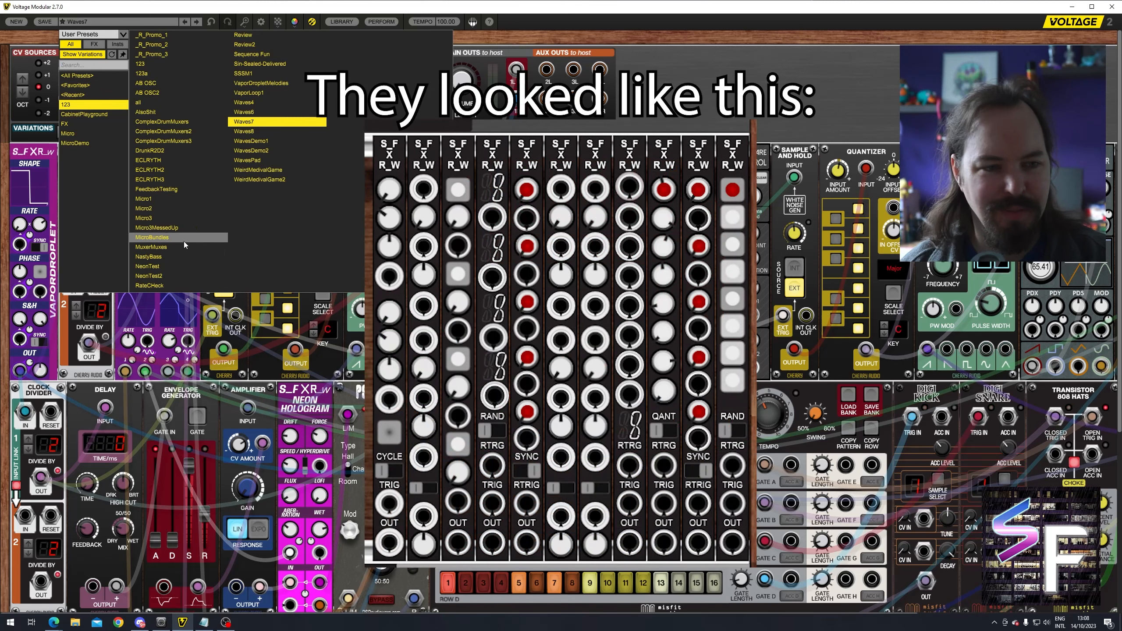
key("ctrl+a")
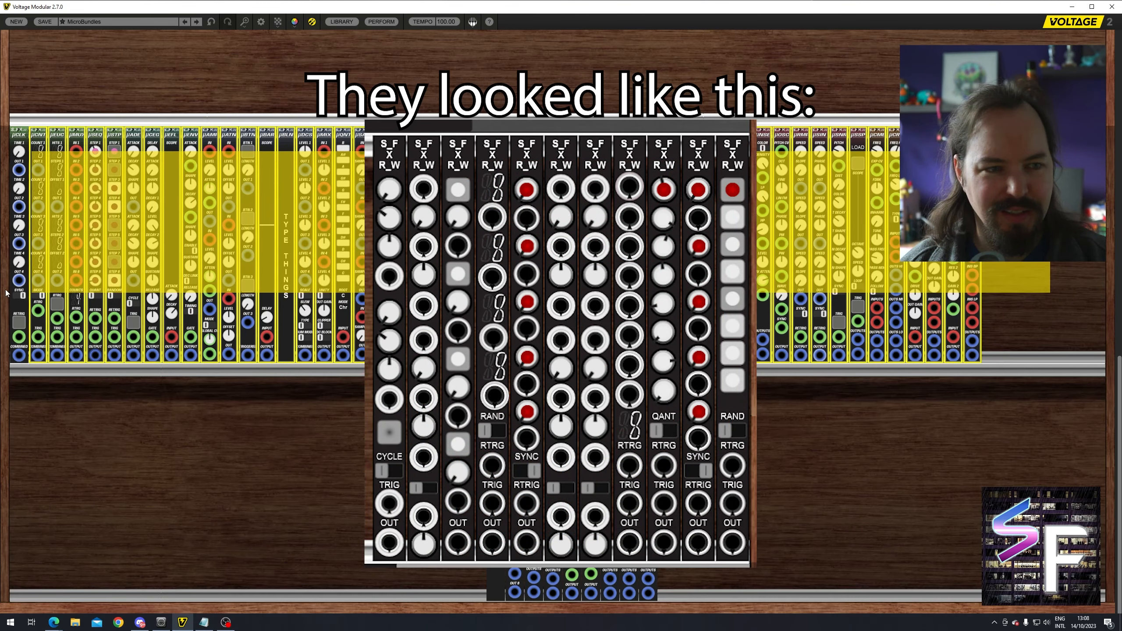
left_click(809, 456)
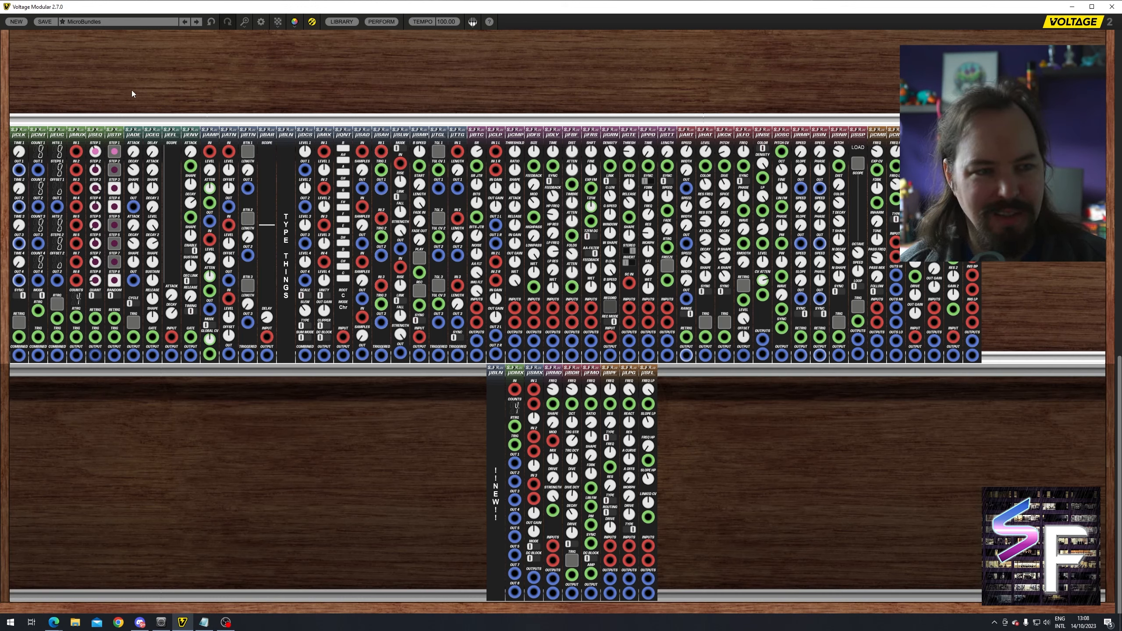
- Select the upper-row micro modules one colour group at a time to present each bundle, and clear the selection
left_click_drag(118, 89, 35, 157)
left_click_drag(111, 80, 1, 184)
left_click(193, 84)
left_click_drag(196, 96, 133, 157)
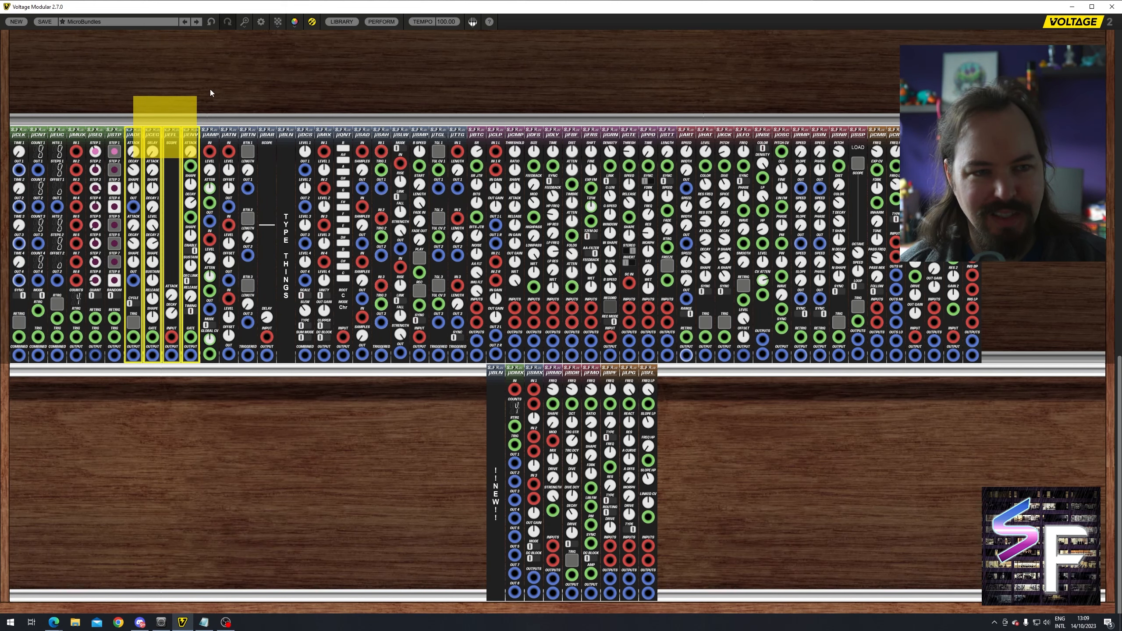
left_click_drag(206, 102, 458, 176)
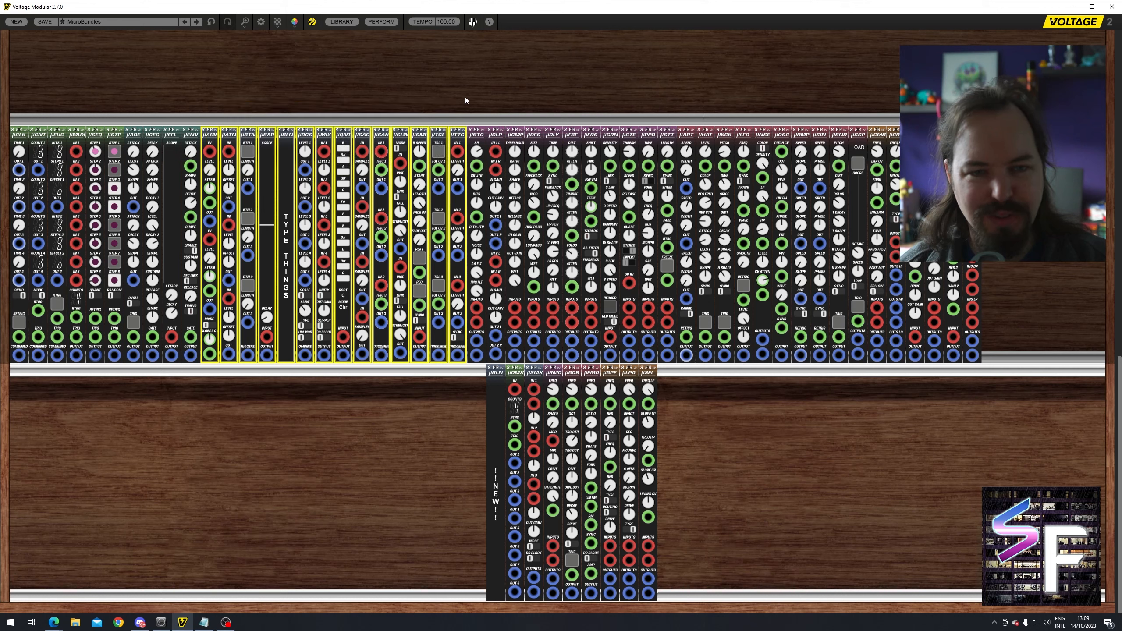
left_click_drag(465, 96, 673, 186)
left_click_drag(679, 103, 869, 186)
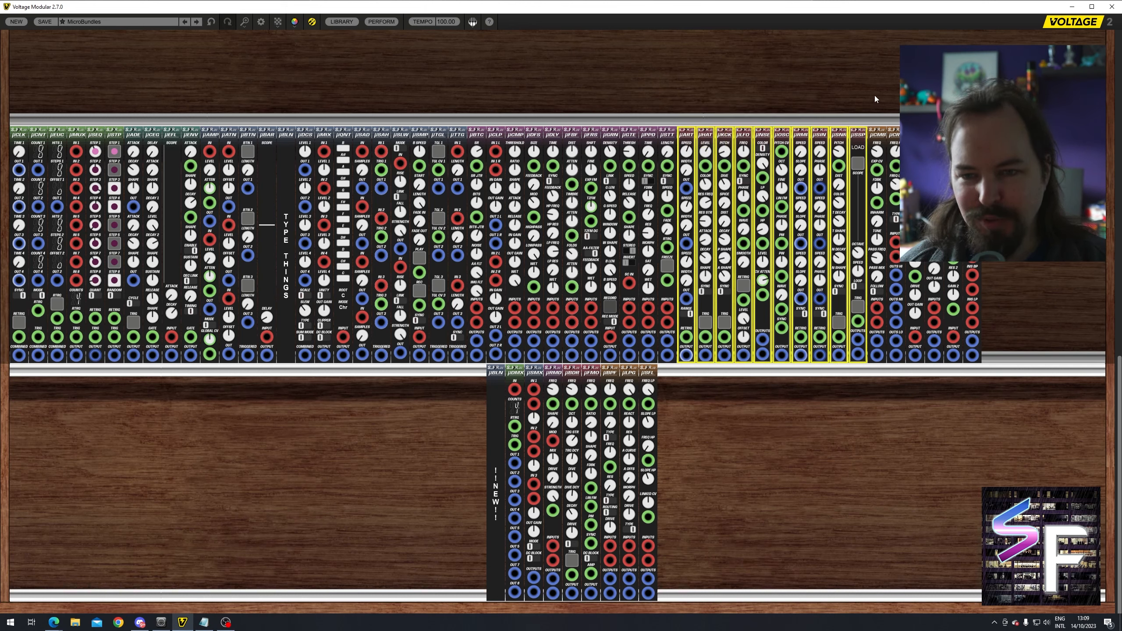
left_click_drag(873, 97, 981, 199)
left_click(990, 199)
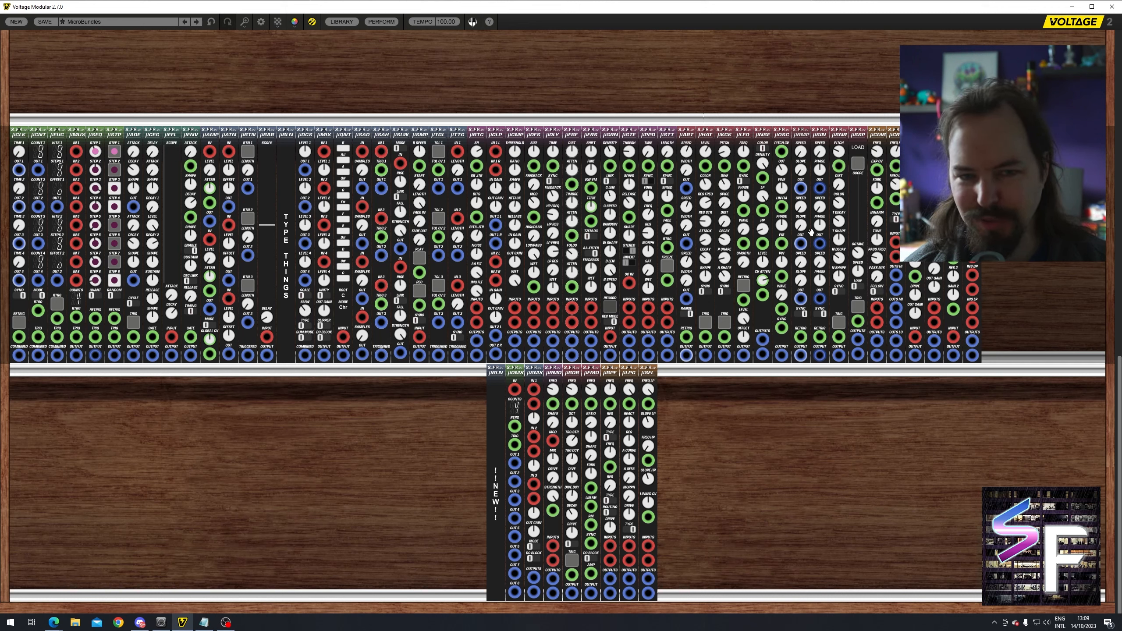
left_click(897, 422)
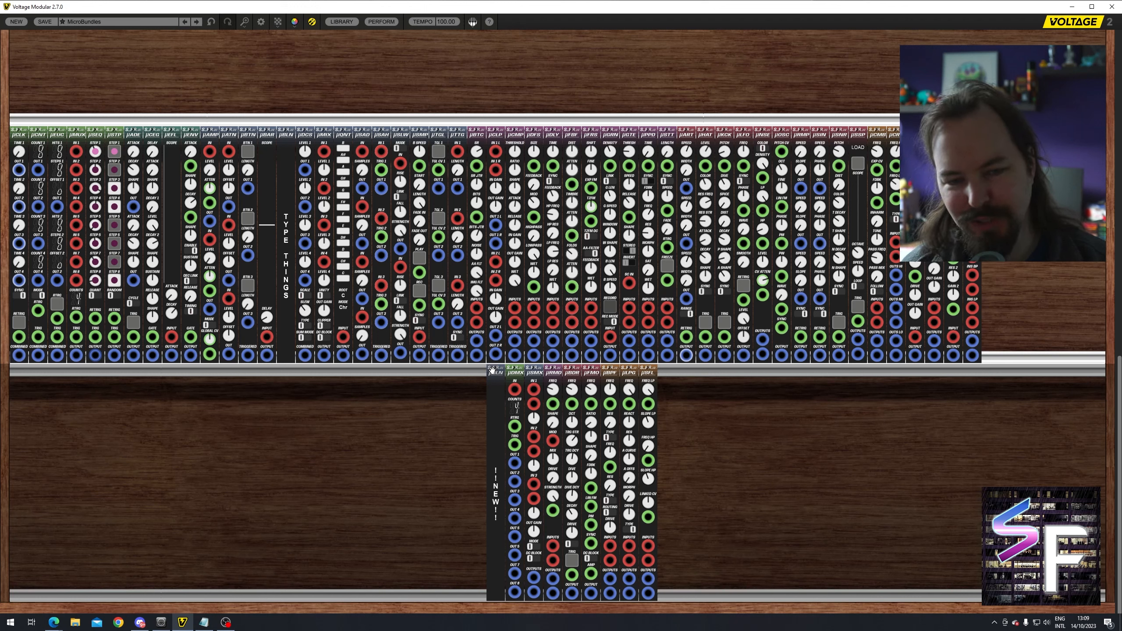
- Add another µBLN blank panel in the empty part of the lower row and label it "Drum"
left_click_drag(487, 372, 777, 481)
double_click(771, 494)
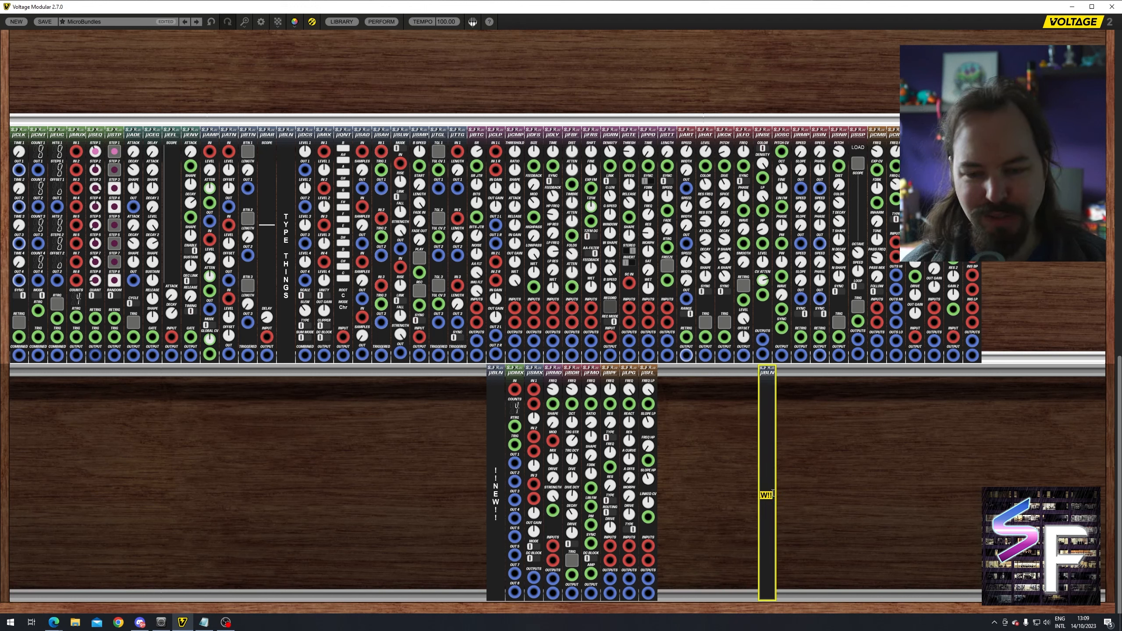
type("D")
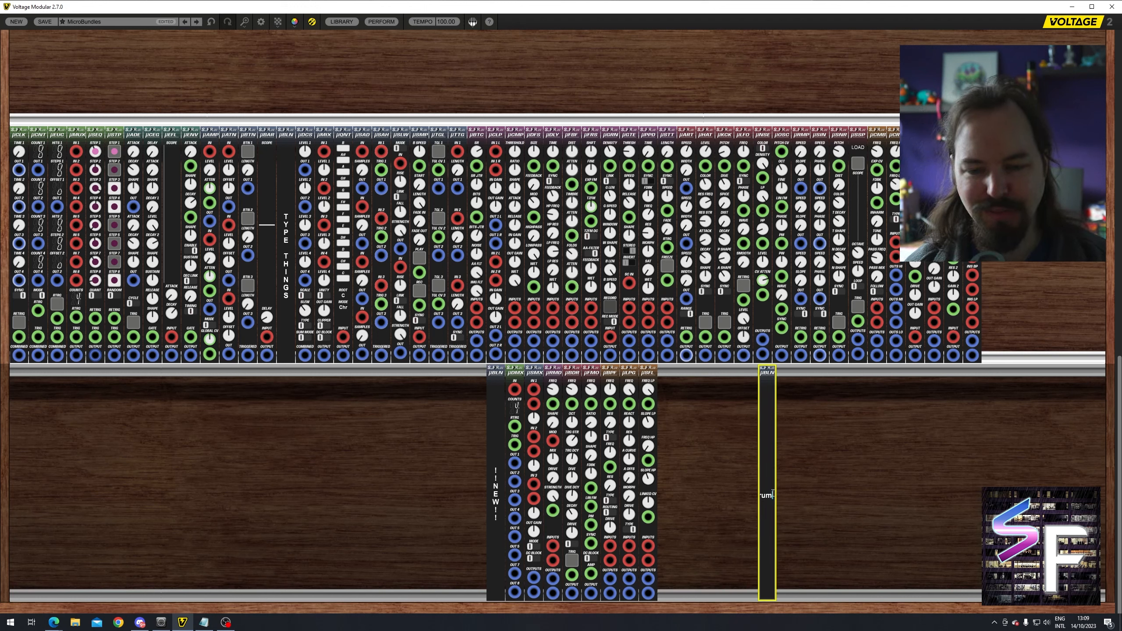
type("rum")
key("Return")
- Relabel the lower row's new blank panel "Voice 1", and delete the panel
double_click(772, 494)
type("V")
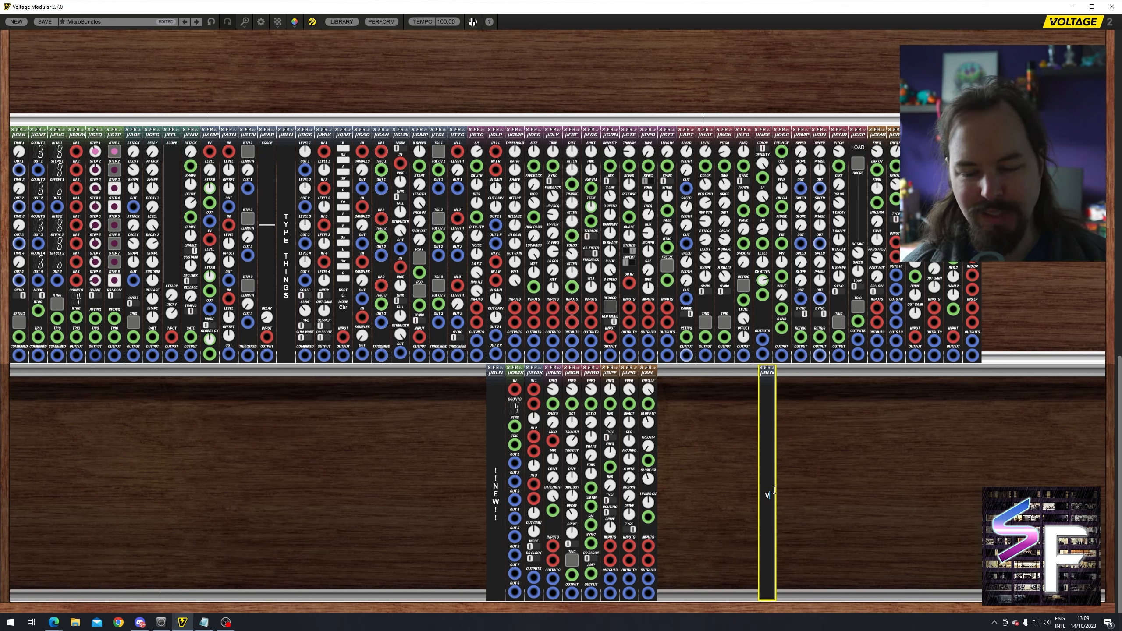
type("oice 1")
key("Return")
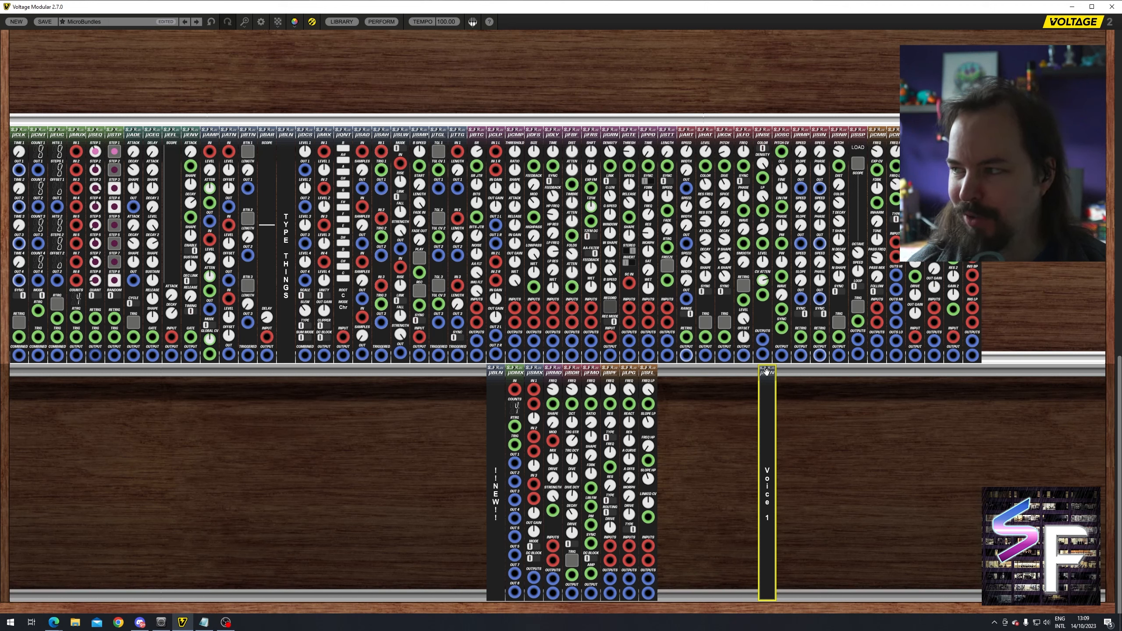
key("Delete")
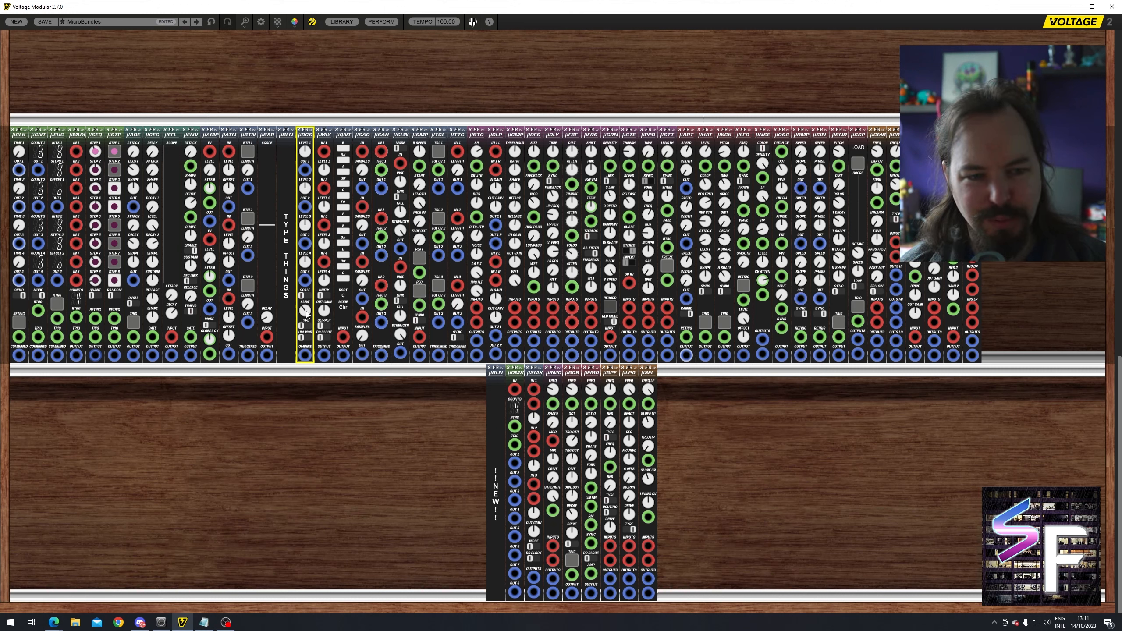
- Examine individual micro modules in the upper row, including the amplifier's ring modulation switch, and clear the selection
left_click(301, 326)
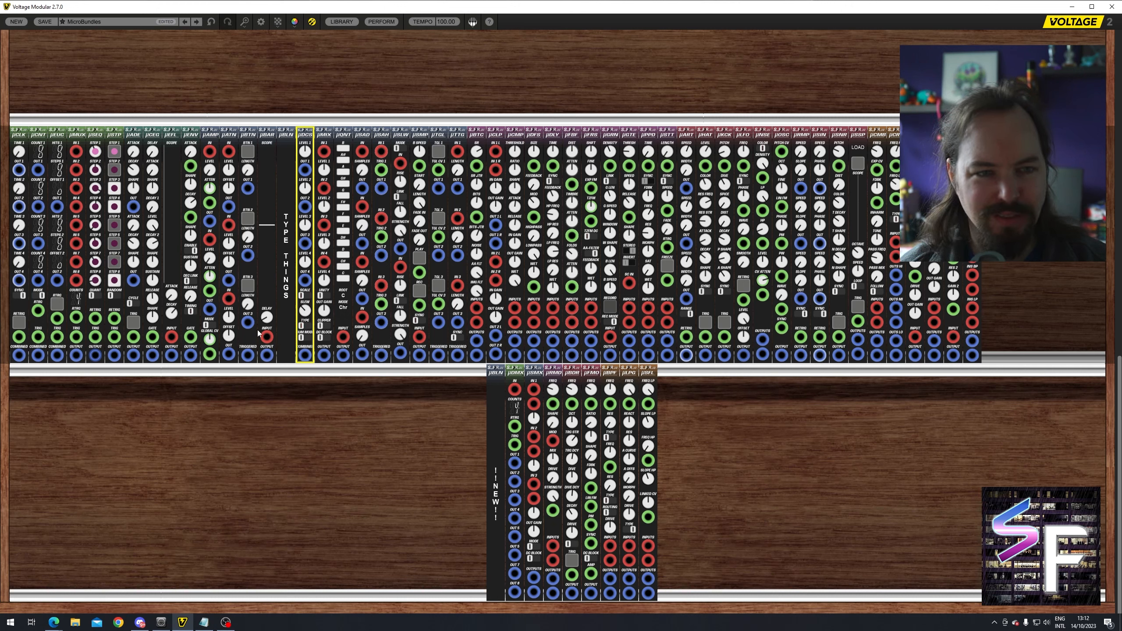
left_click(208, 135)
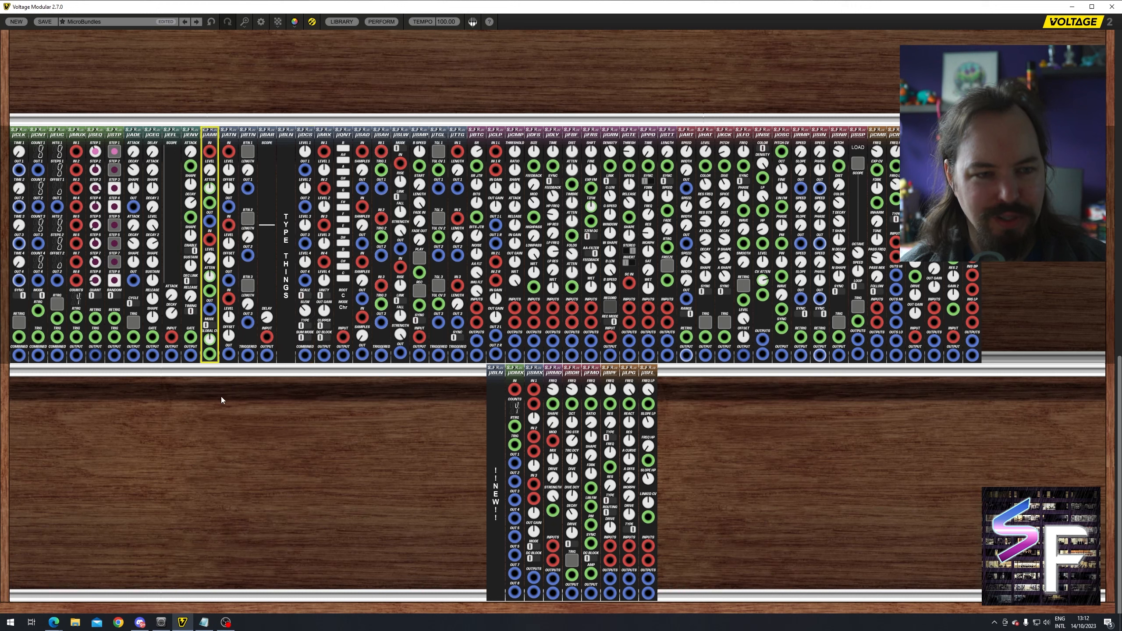
left_click(207, 325)
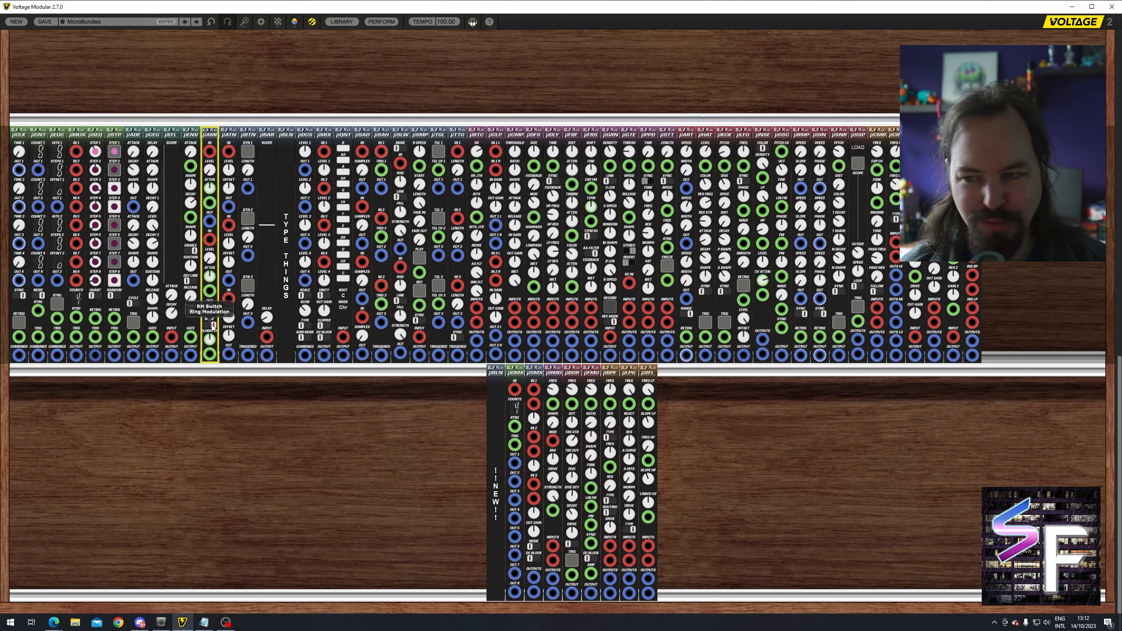
left_click(212, 327)
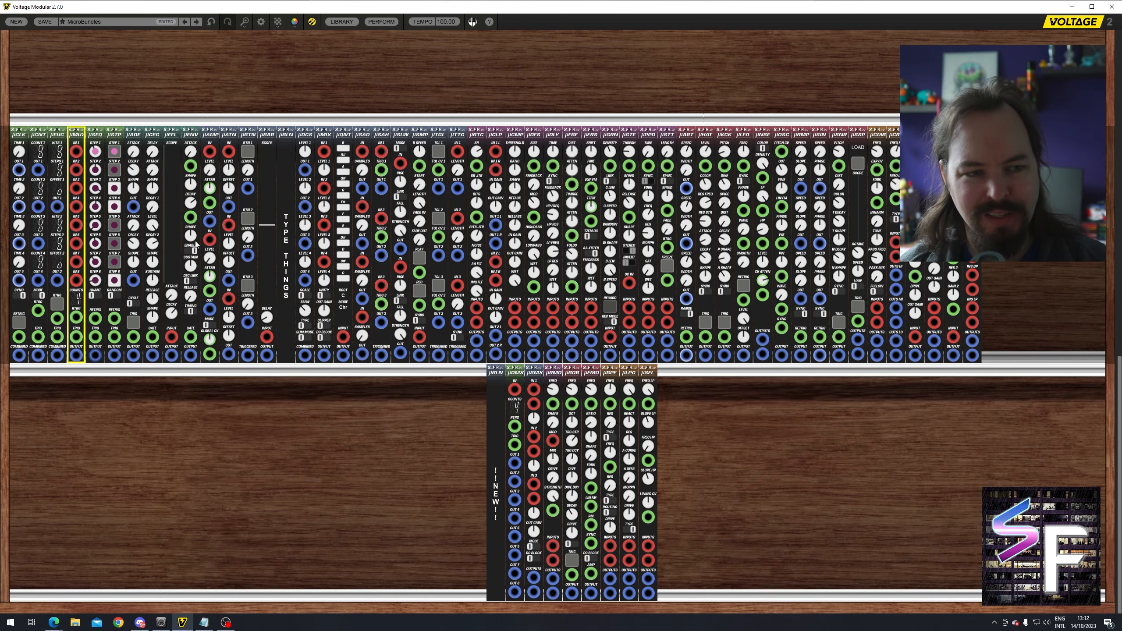
left_click(311, 439)
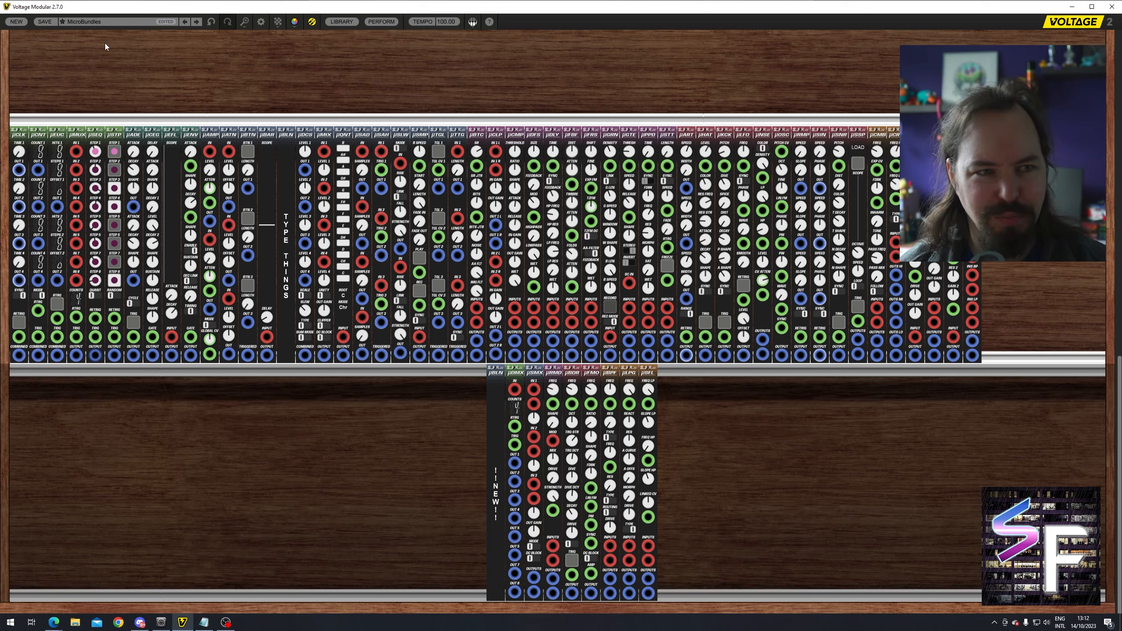
- Start an empty patch, clear the library search, and add Cherry Audio's Amplifier with its Oscillator placed directly before it
left_click(98, 21)
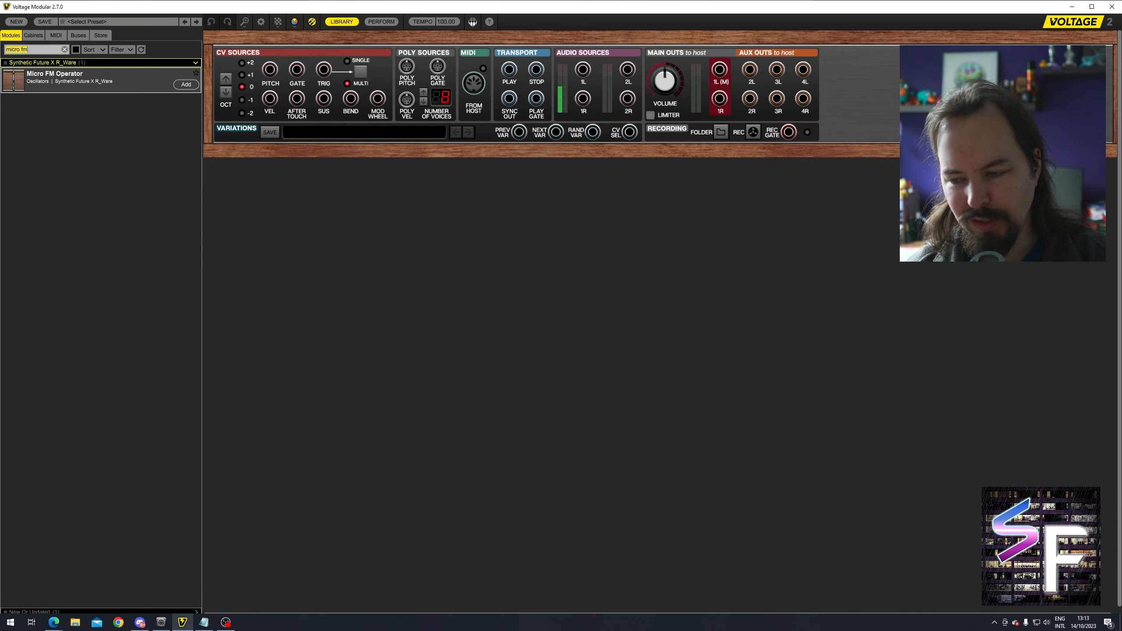
key("BackSpace")
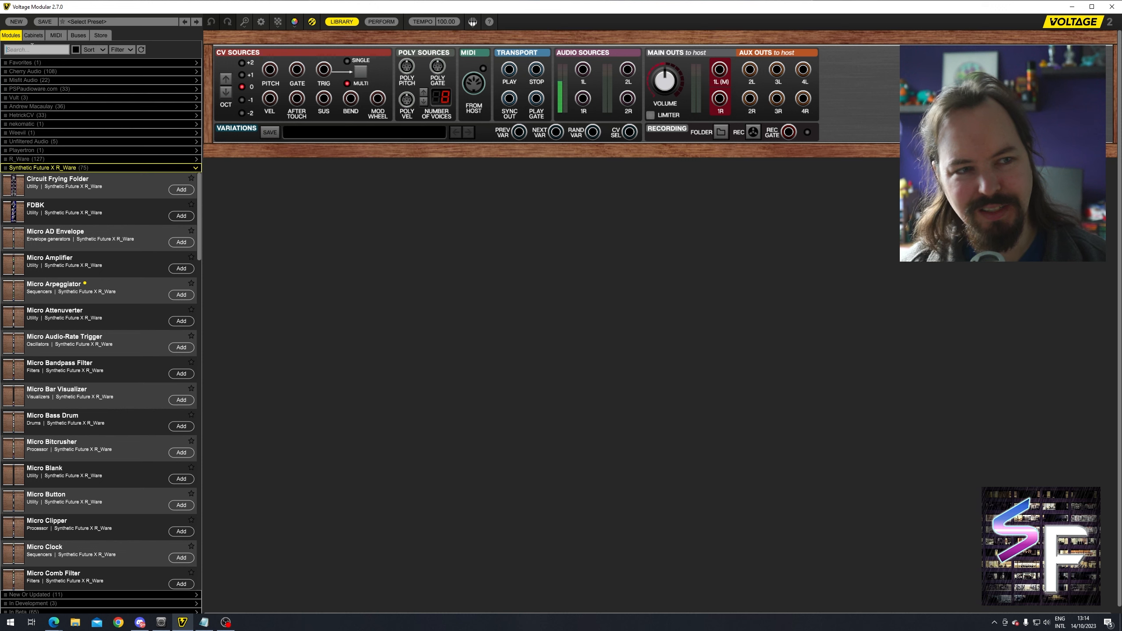
left_click(36, 71)
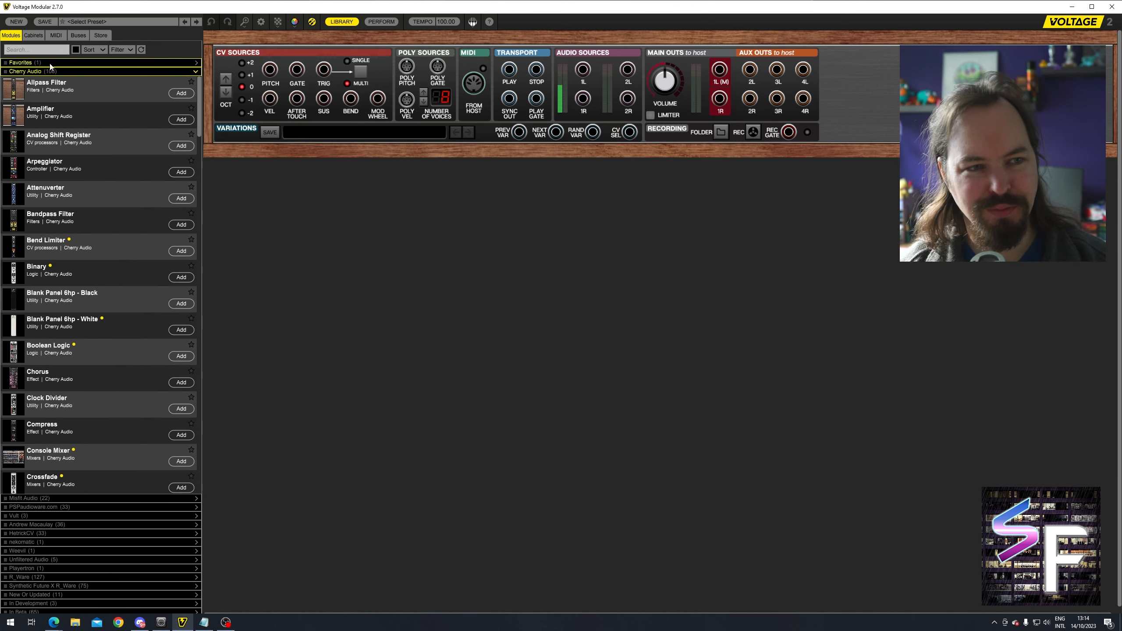
left_click_drag(49, 111, 444, 276)
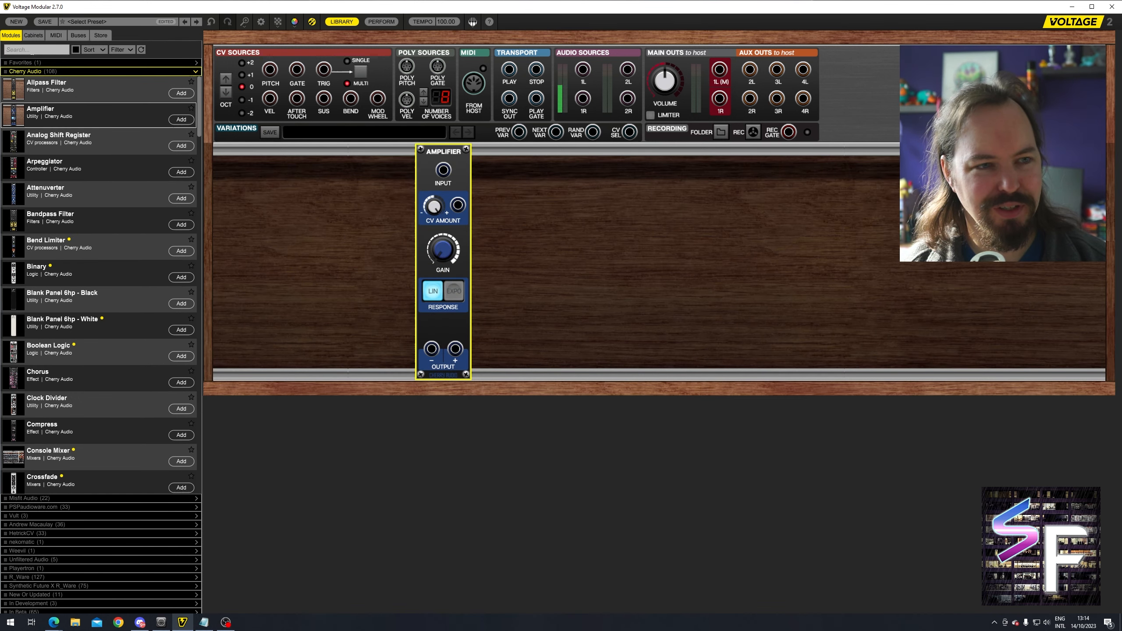
type("osci")
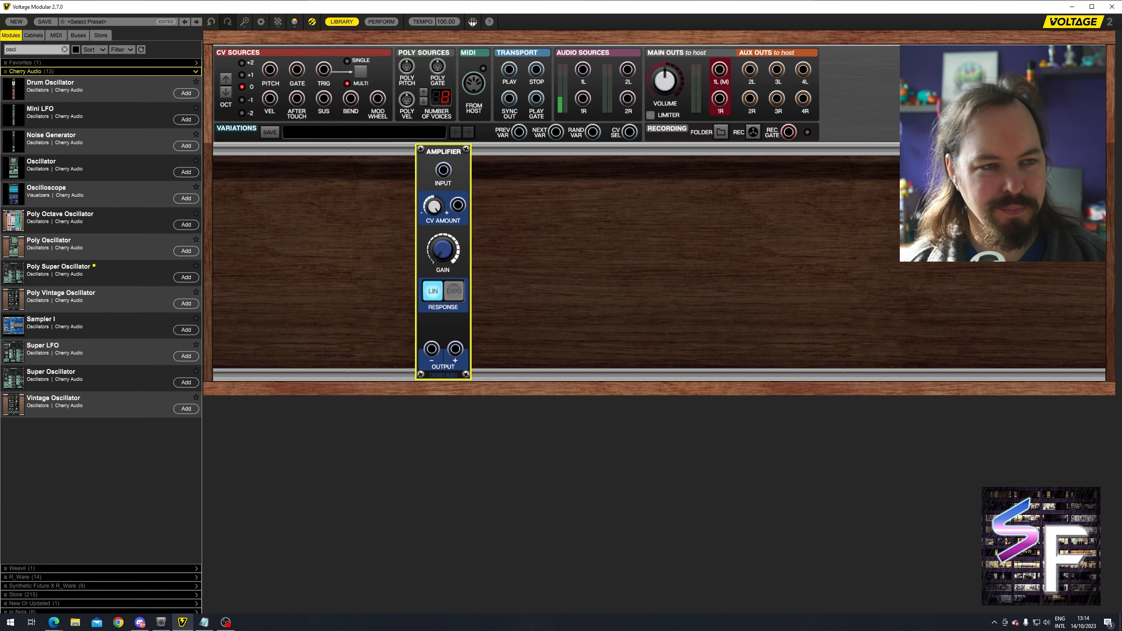
left_click_drag(87, 172, 406, 181)
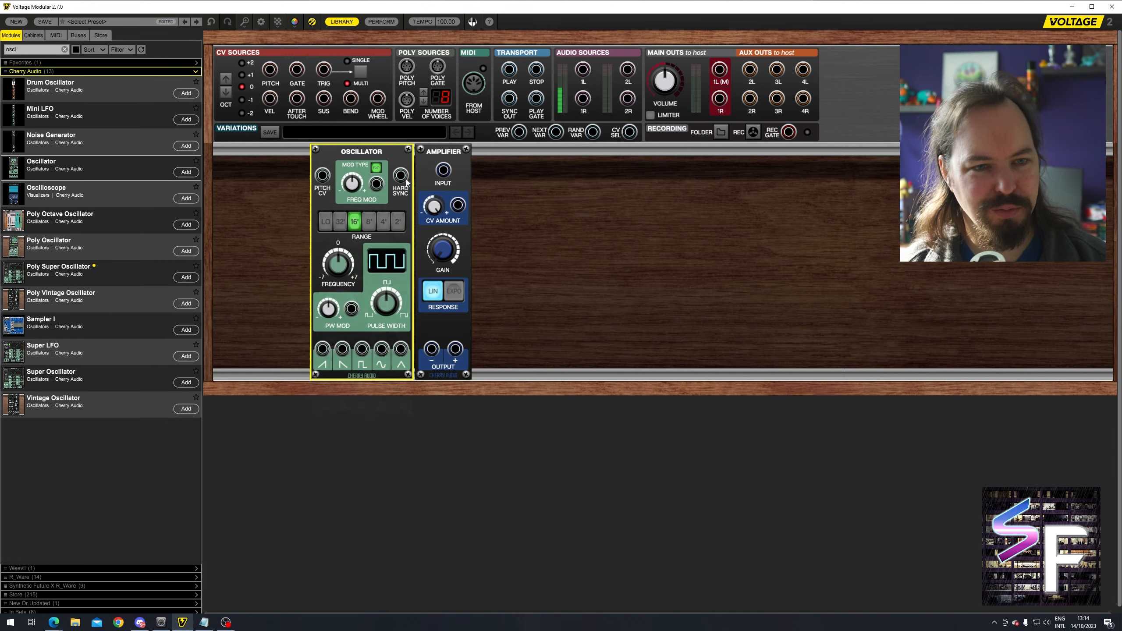
- Add Cherry Audio's Envelope Generator and Filter, and line up all four modules side by side in the row
left_click(37, 49)
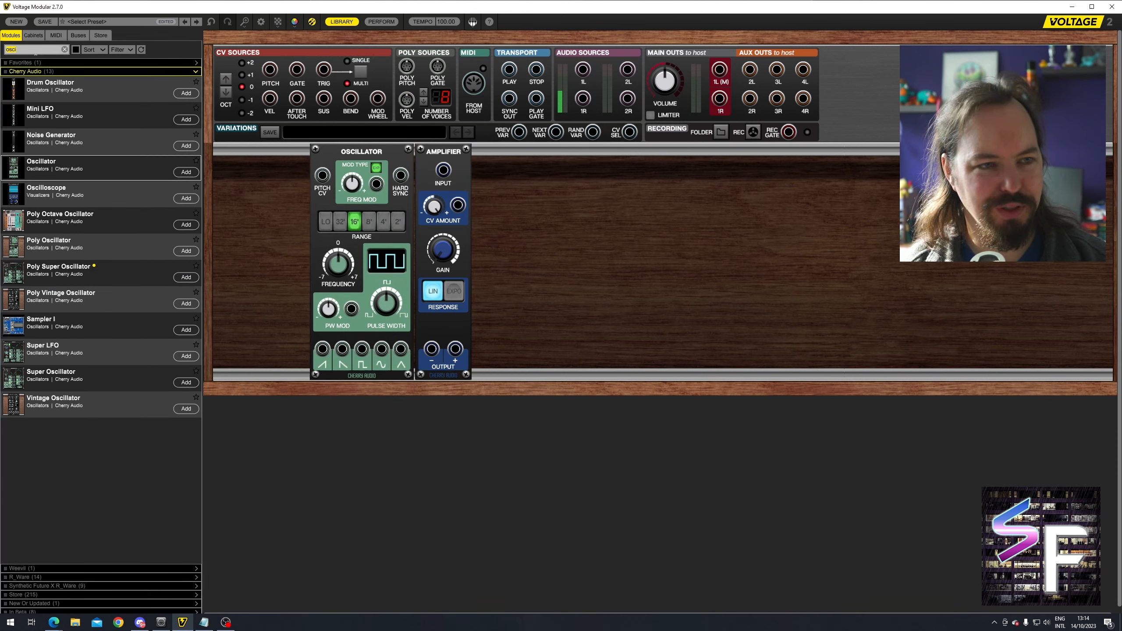
type("env")
double_click(49, 103)
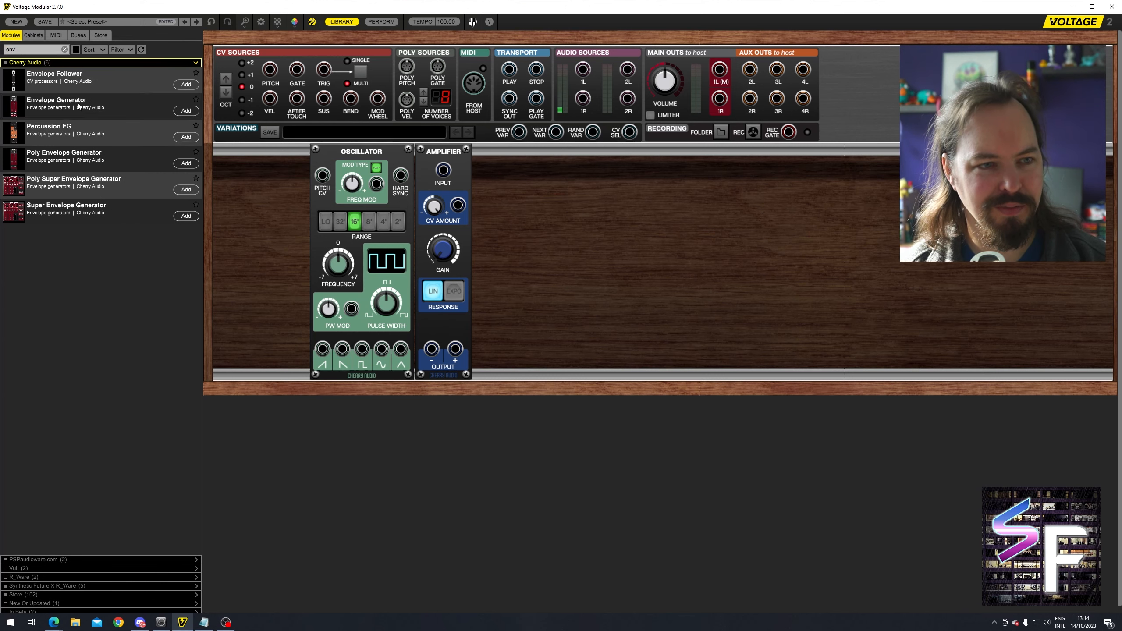
type("filt")
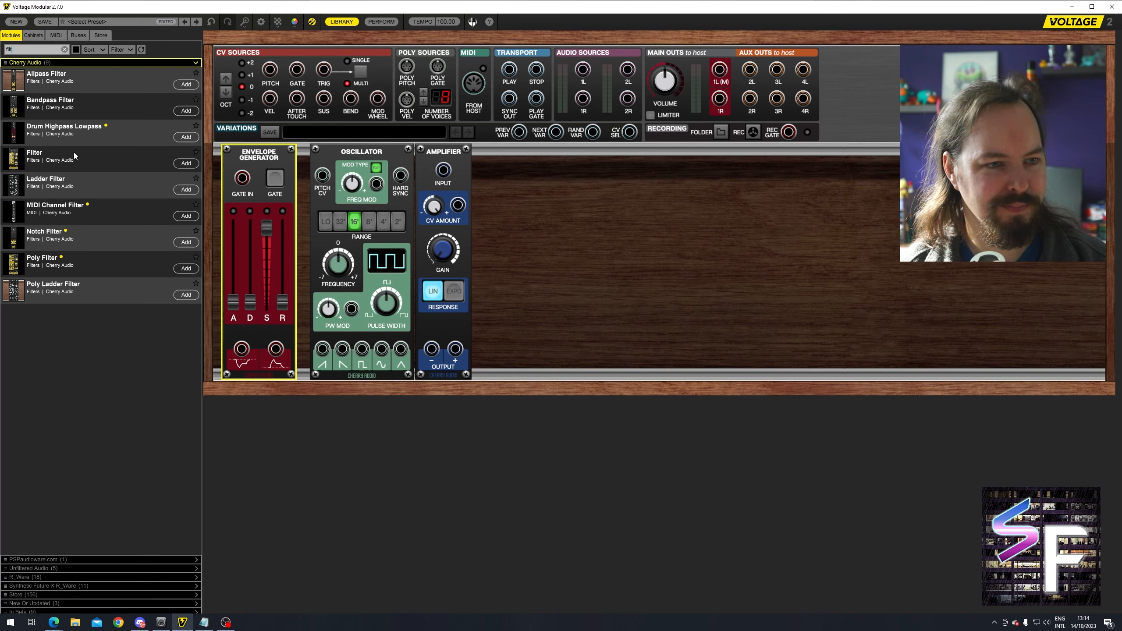
double_click(74, 153)
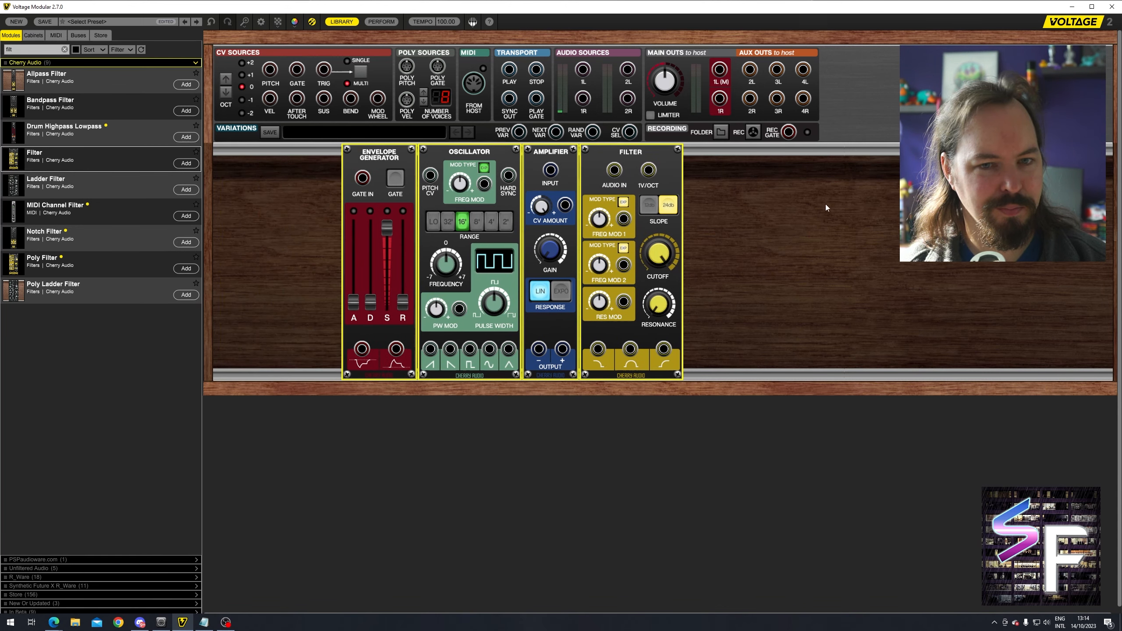
left_click(827, 208)
- Patch the Oscillator's rising sawtooth through the Amplifier's positive output into the Filter, and its lowpass output to main out 1L (M)
left_click(429, 349)
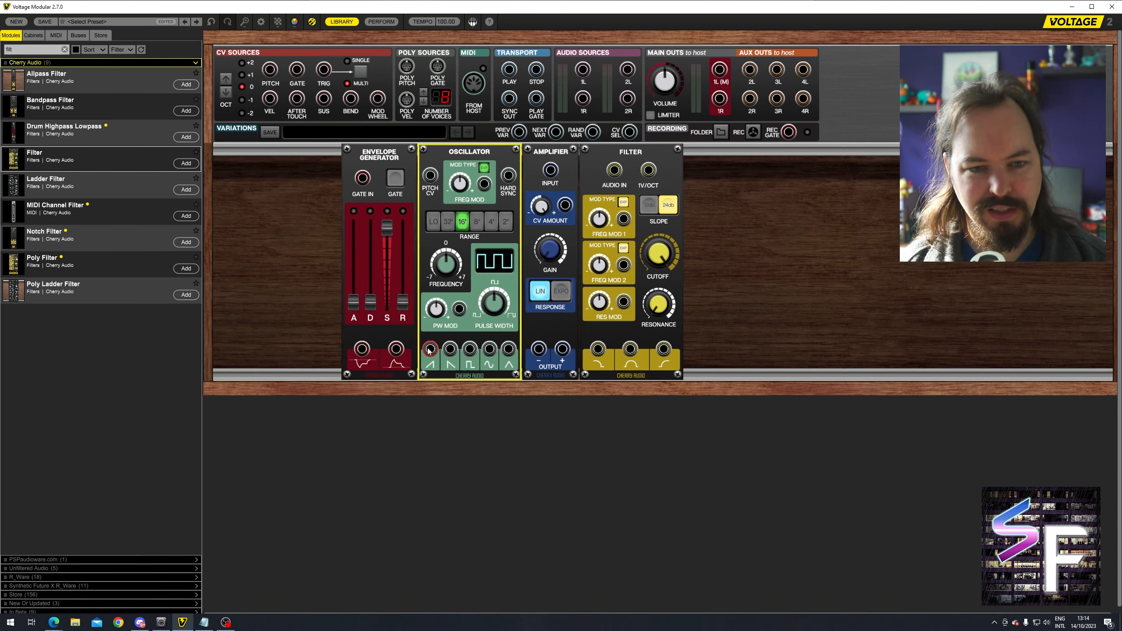
left_click_drag(429, 349, 550, 169)
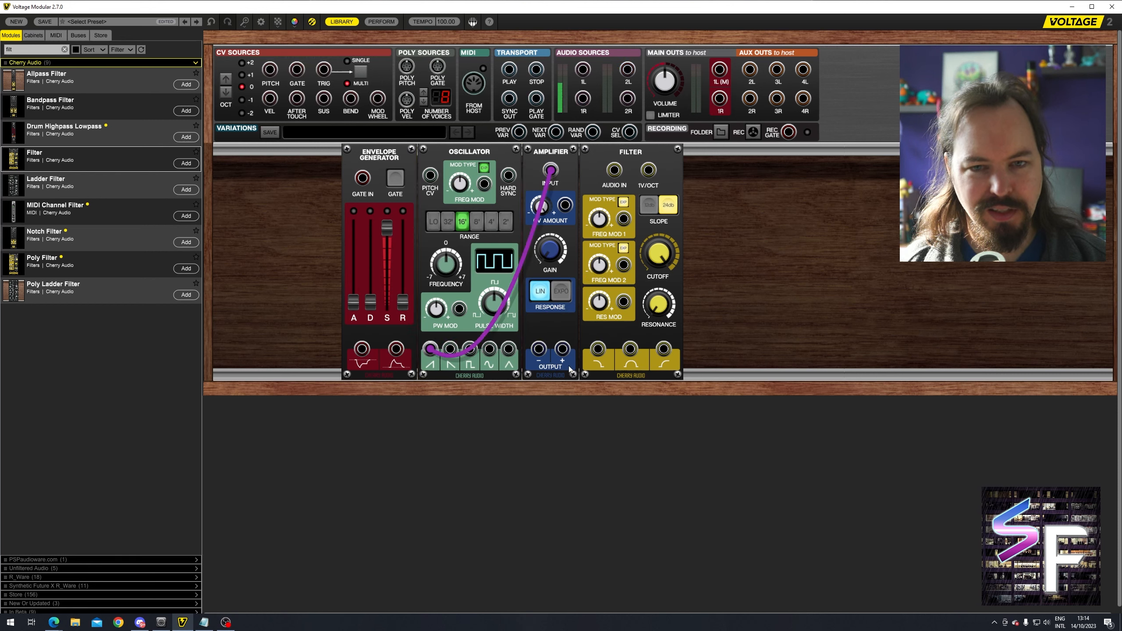
left_click_drag(562, 349, 614, 171)
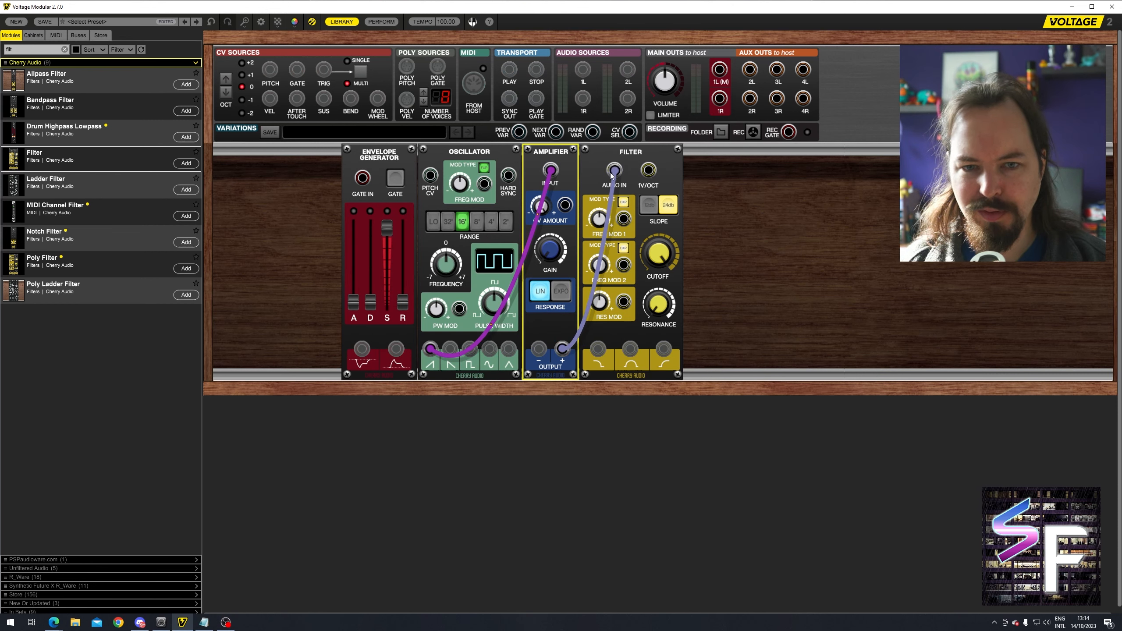
left_click_drag(598, 349, 726, 82)
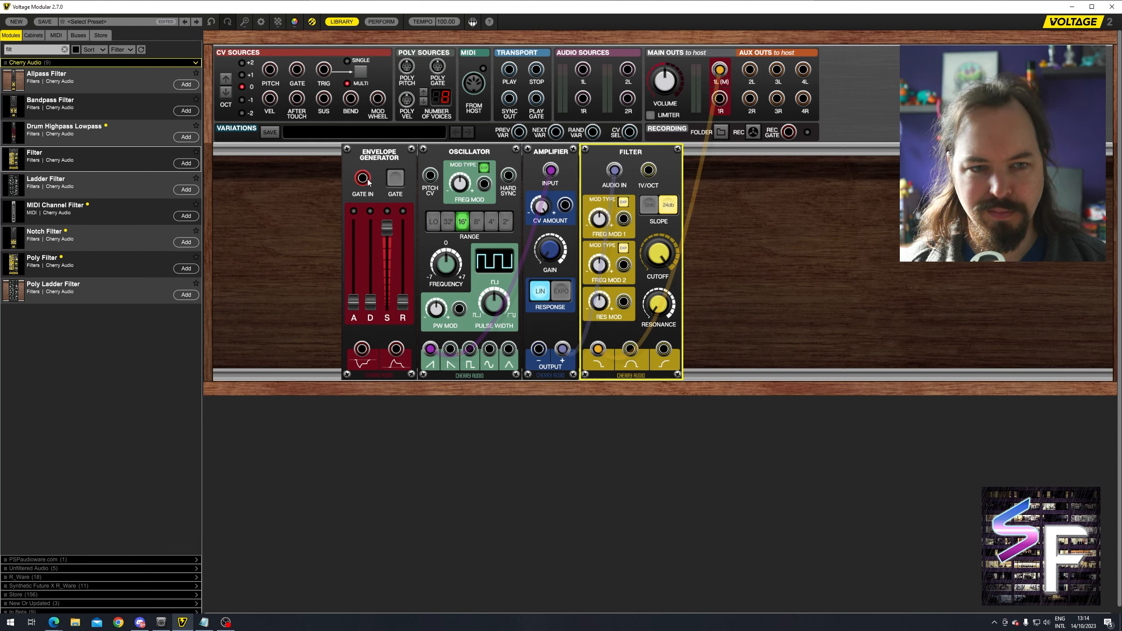
- Connect the envelope output to the Amplifier's CV amount input, and the Pitch and Gate sources to the Oscillator and Envelope Generator
left_click_drag(362, 178, 457, 424)
left_click_drag(396, 349, 565, 205)
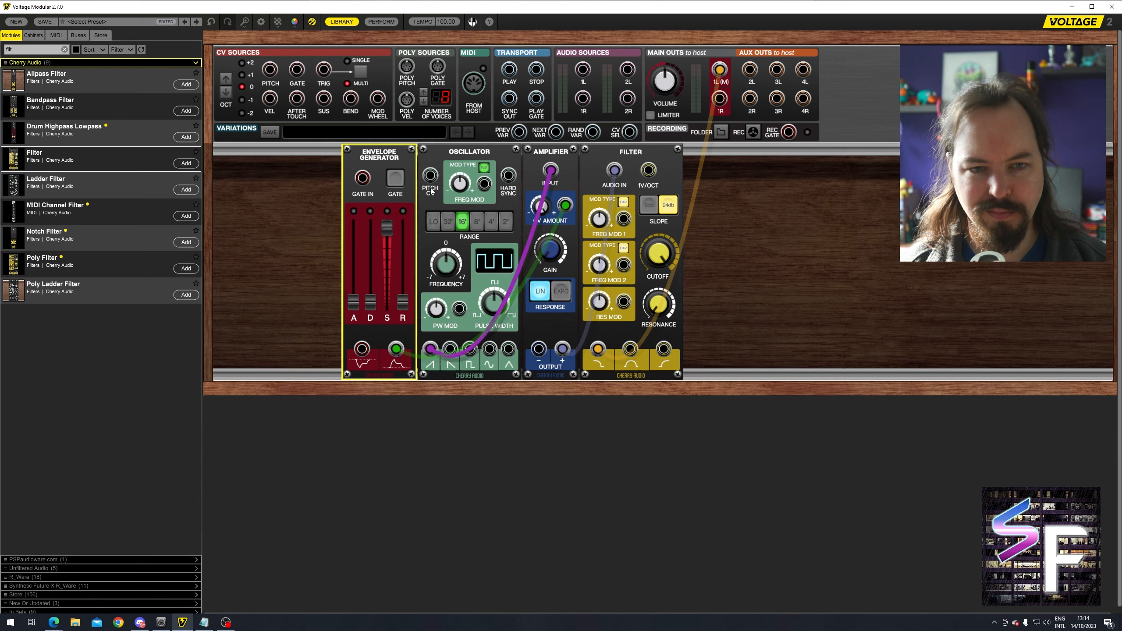
left_click(432, 175)
left_click_drag(431, 176, 270, 69)
left_click_drag(297, 69, 362, 177)
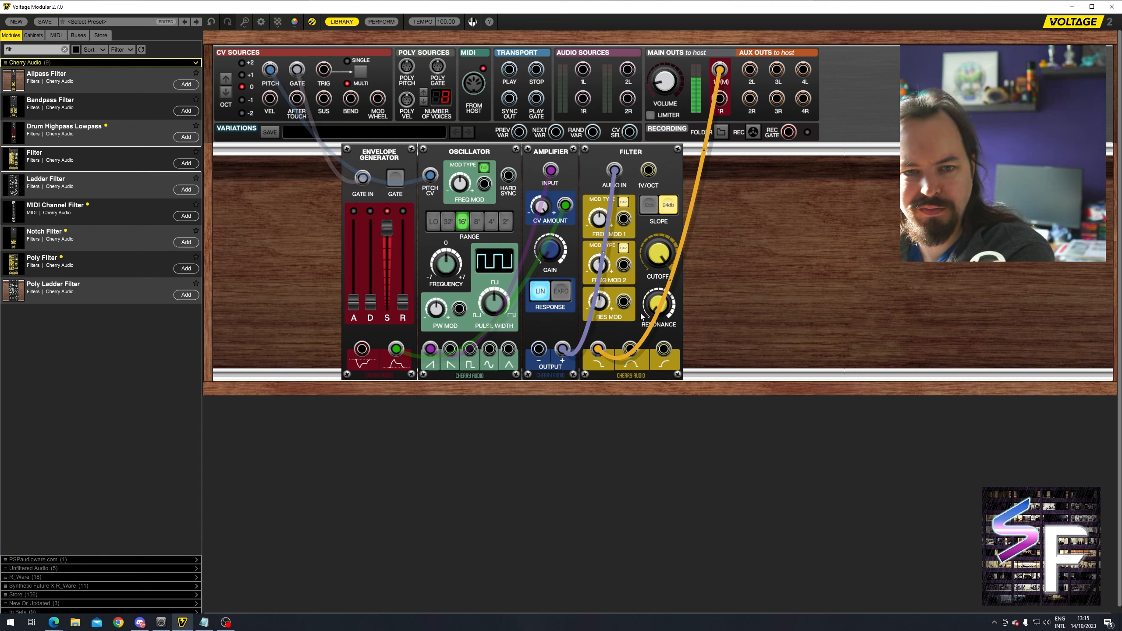
- Lengthen the Envelope Generator's release and adjust the Amplifier's gain
left_click_drag(402, 302, 408, 277)
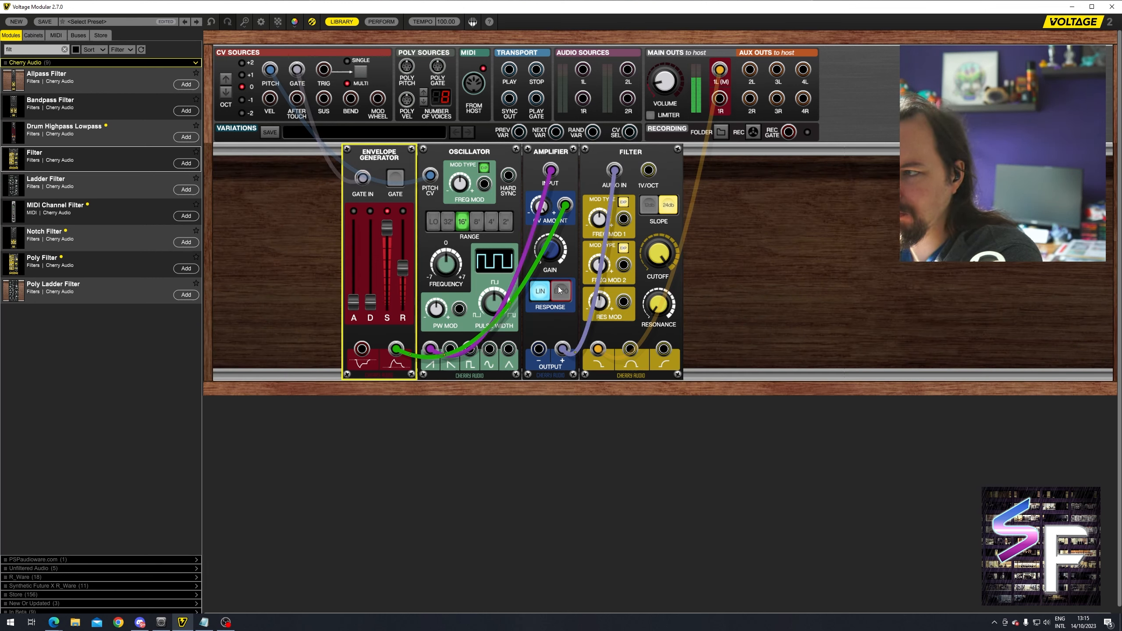
left_click(556, 243)
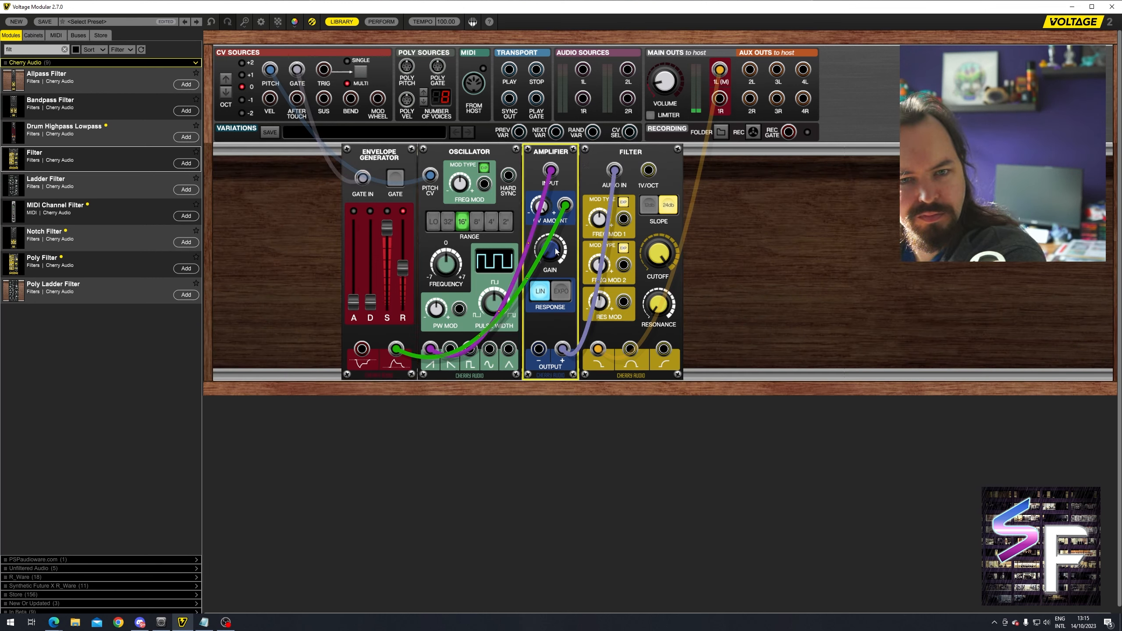
- Lower the Filter's cutoff and modulate it from the envelope output through Freq Mod 1 at 91.7%
left_click(659, 253)
left_click_drag(623, 218, 398, 349)
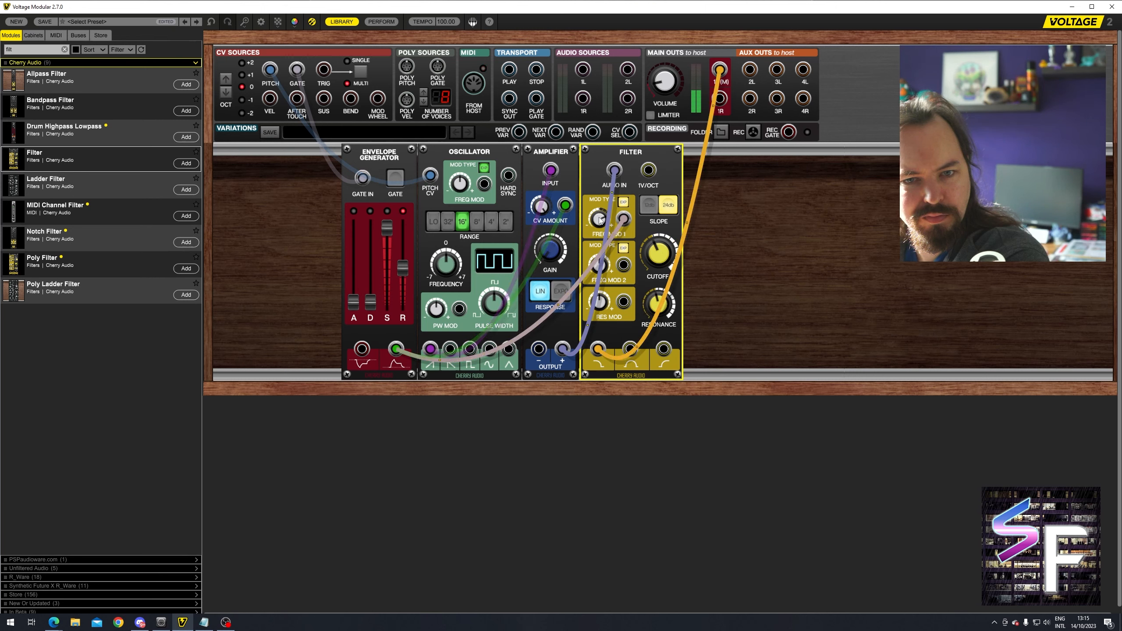
mouse_move(600, 220)
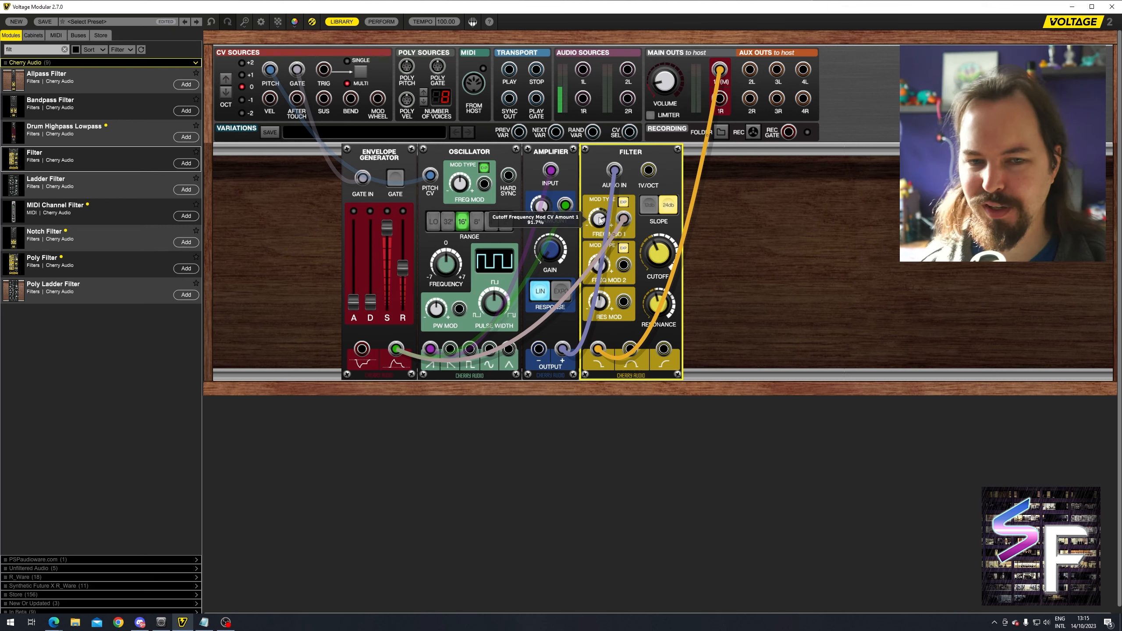
- Move all four patched modules together slightly along the row, and clear the selection
left_click_drag(869, 230, 270, 295)
mouse_move(381, 160)
left_mouse_down()
mouse_move(405, 160)
mouse_move(366, 159)
mouse_move(373, 147)
left_mouse_up()
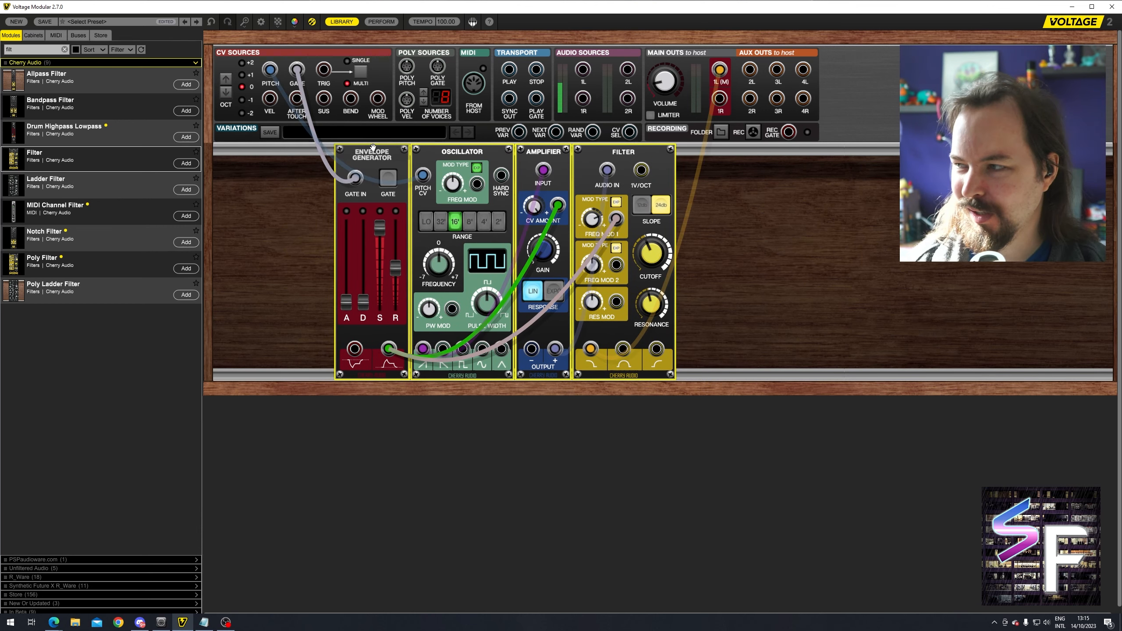
left_click(810, 223)
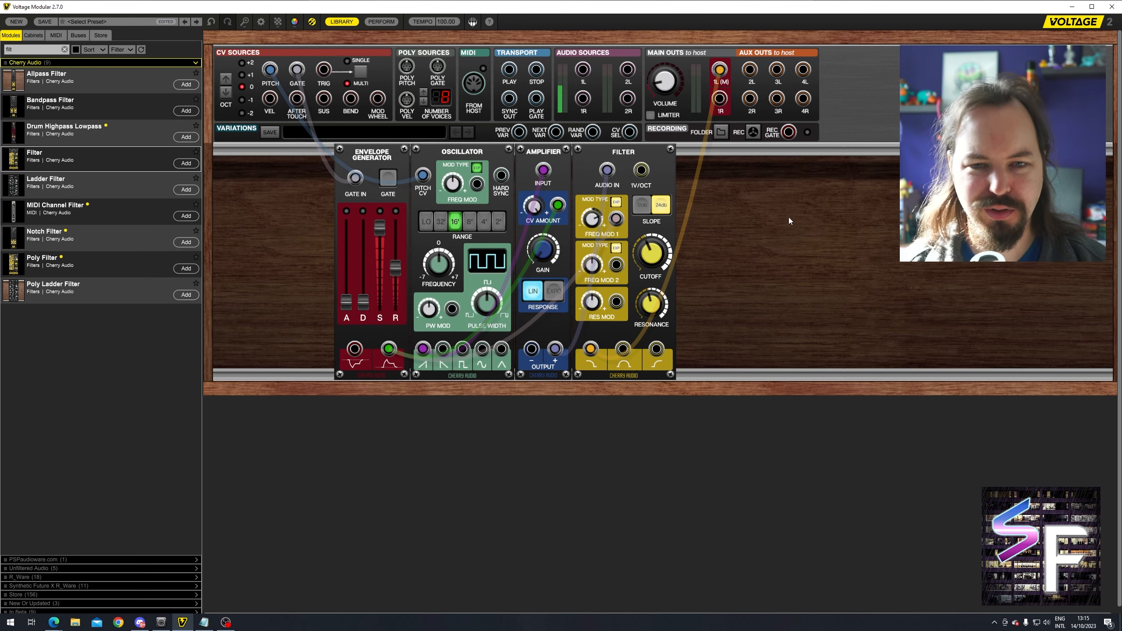
- Search the Synthetic Future X R_Ware modules for "micro os" and add a Micro Oscillator in a new row below the Cherry Audio modules
left_click(65, 49)
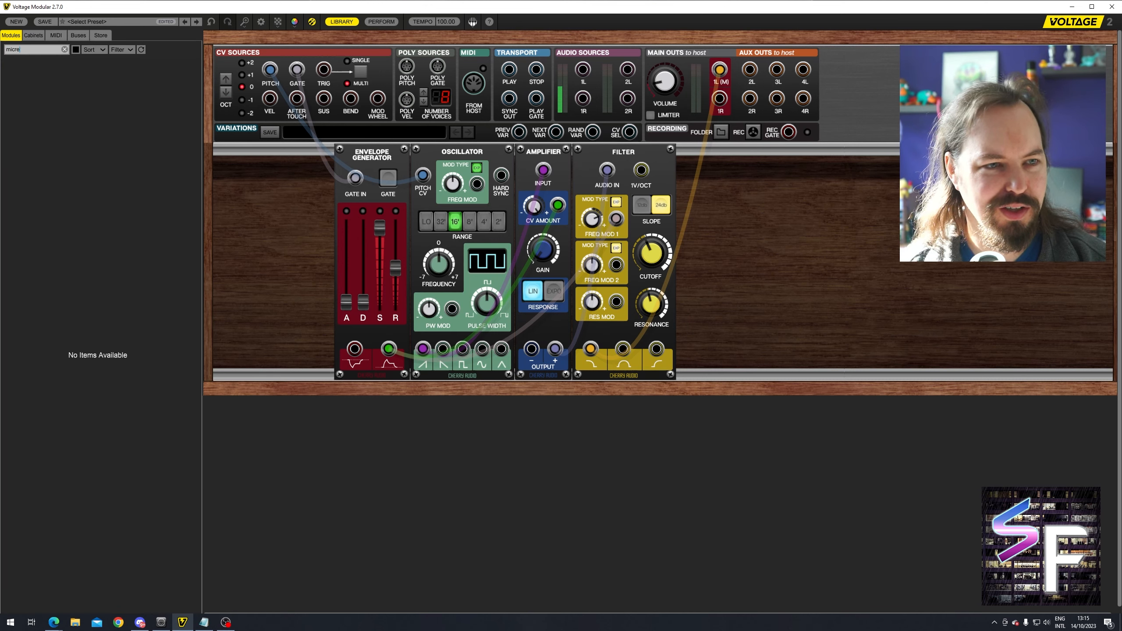
key("BackSpace")
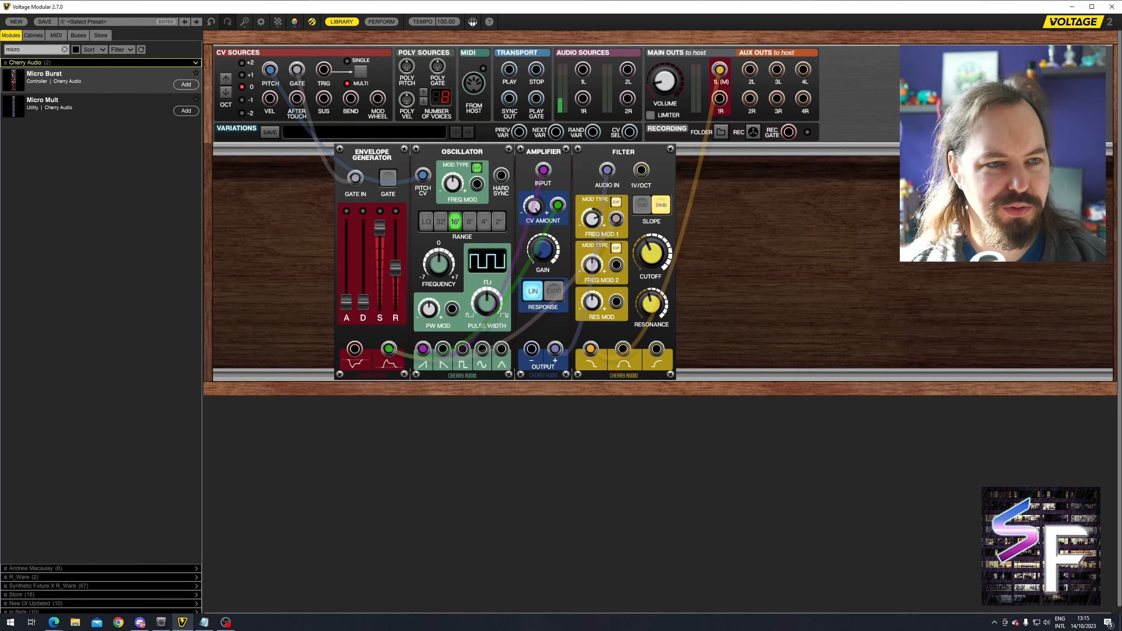
left_click(57, 585)
left_click(34, 50)
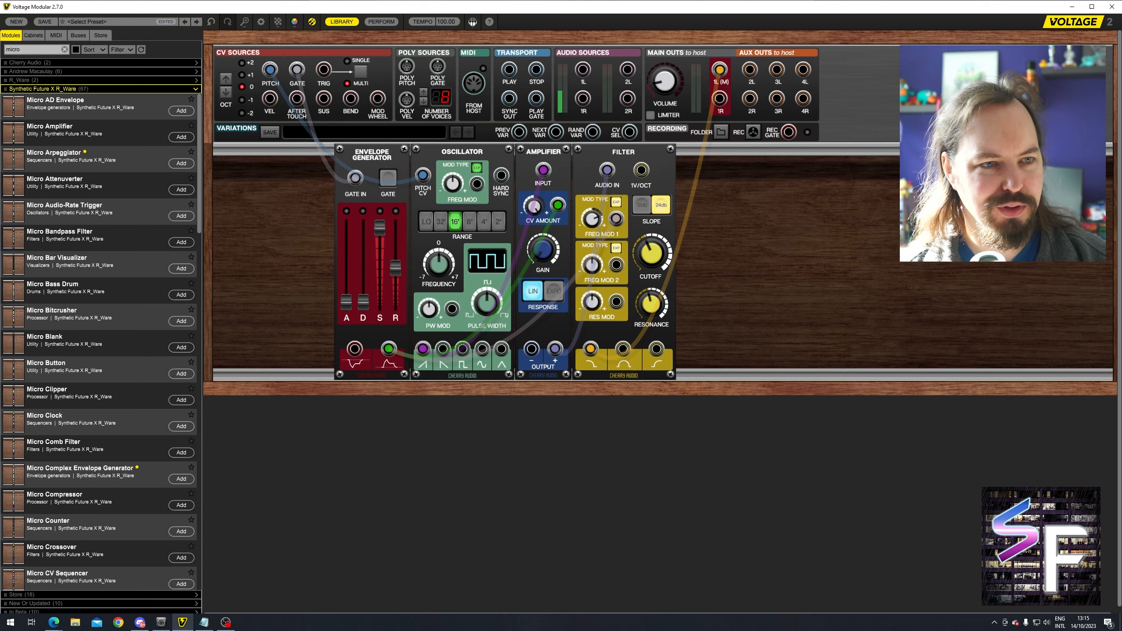
type("os")
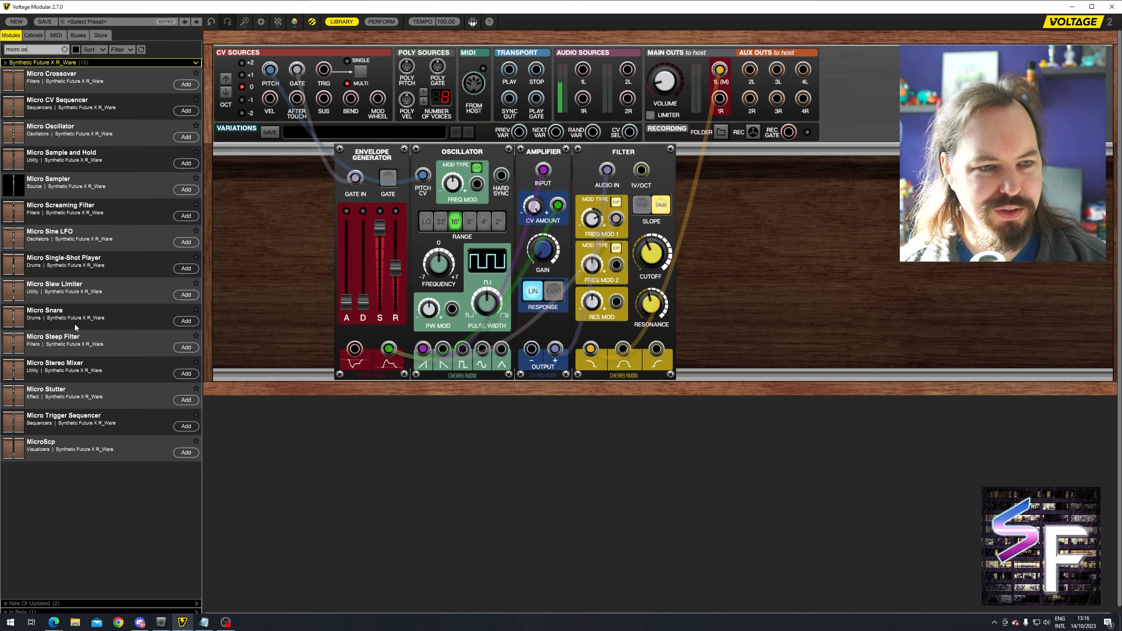
left_click_drag(51, 129, 377, 486)
left_click(41, 47)
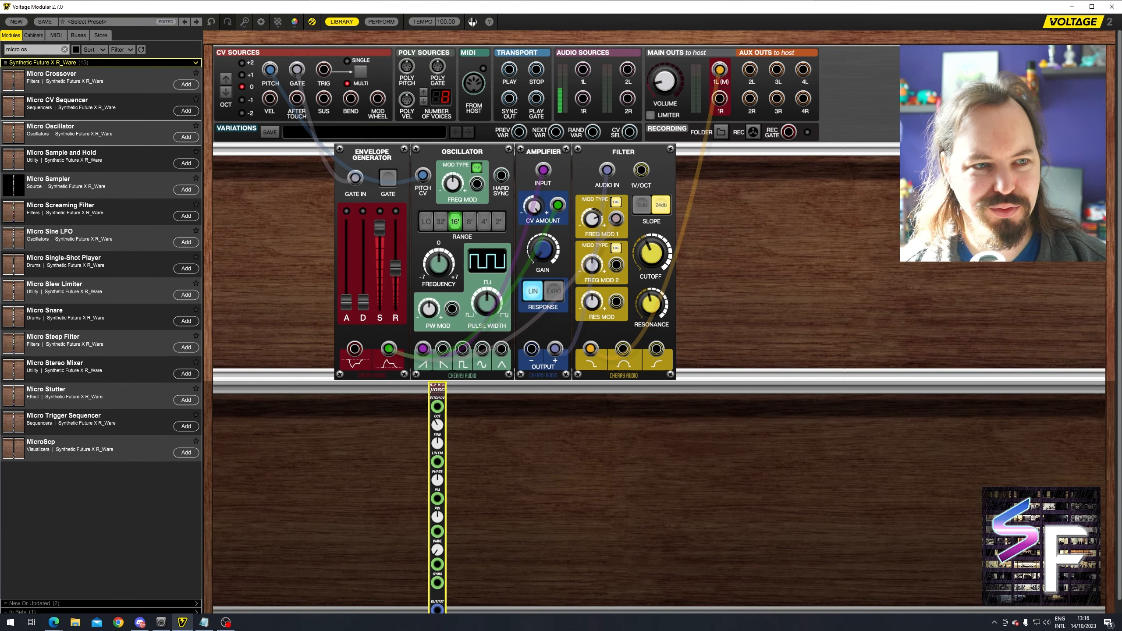
- Find and add a Micro Amplifier and a Micro Ladder Filter in the row to the right of the Micro Oscillator
type("microamp")
left_click_drag(51, 77, 519, 389)
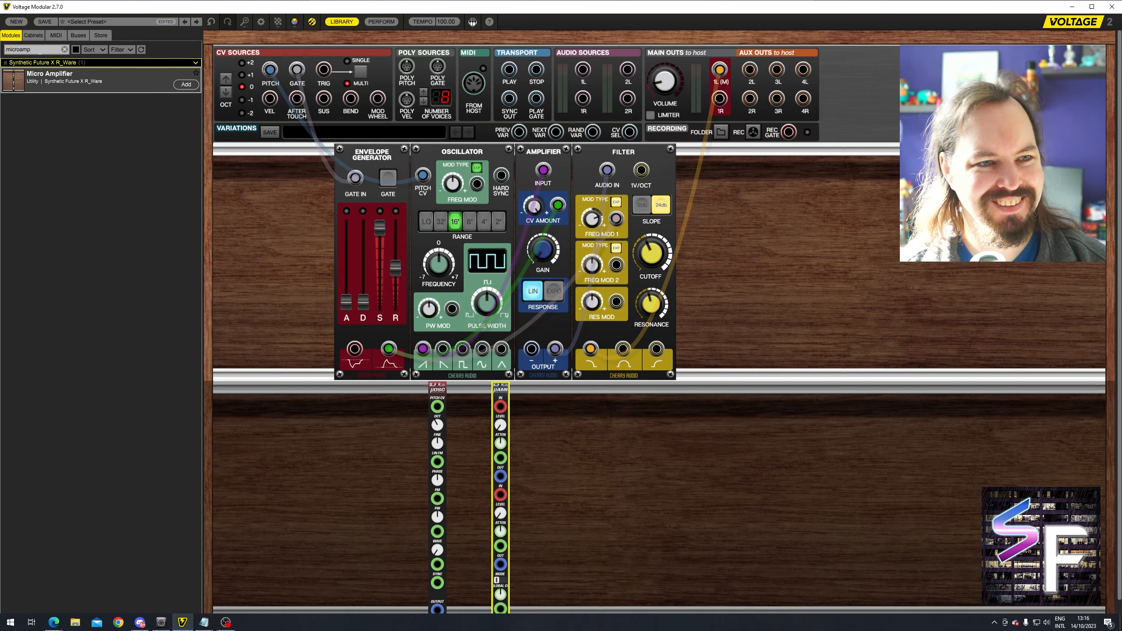
key("BackSpace")
key("BackSpace")
key("BackSpace")
key("BackSpace")
type("o fil")
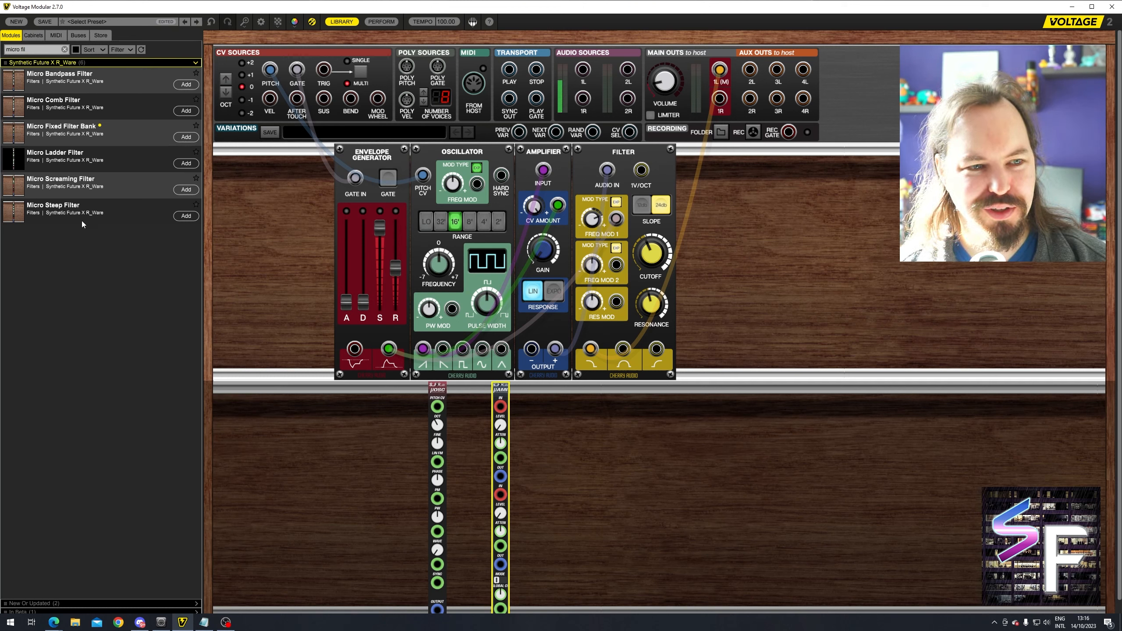
left_click_drag(35, 159, 575, 460)
- Search the modules for "micro en" and add a Micro Envelope Generator in front of the Micro Oscillator
left_click(26, 49)
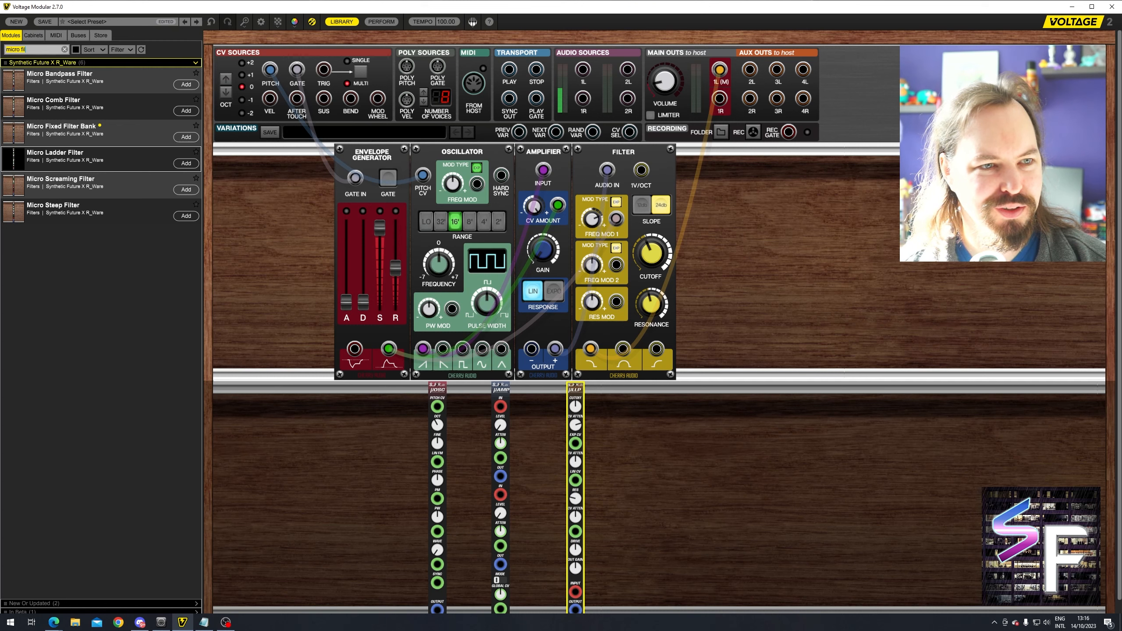
type("micro en")
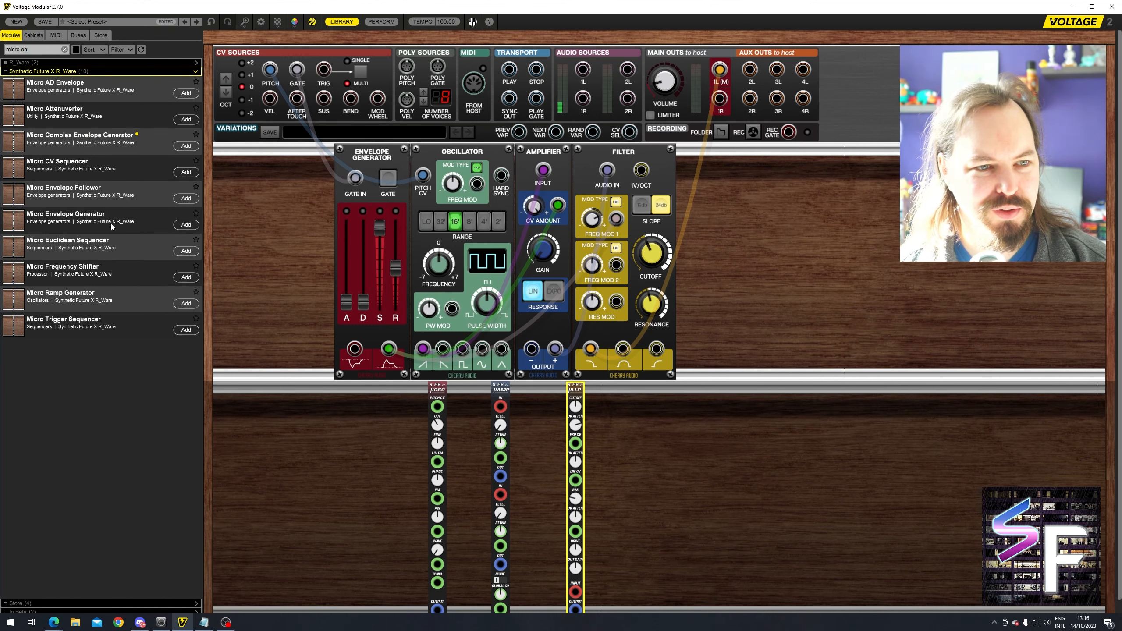
left_click_drag(111, 223, 415, 395)
- Close the gaps so the micro envelope, oscillator, amplifier and ladder filter sit side by side, and clear the selection
left_click_drag(501, 389, 434, 389)
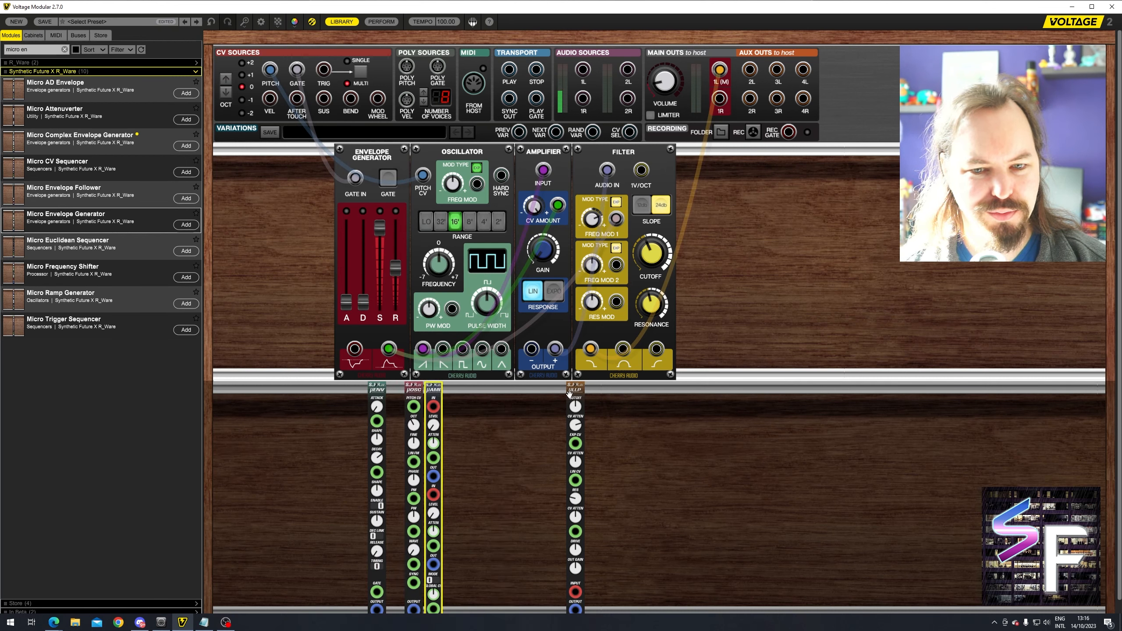
left_click_drag(569, 395, 422, 395)
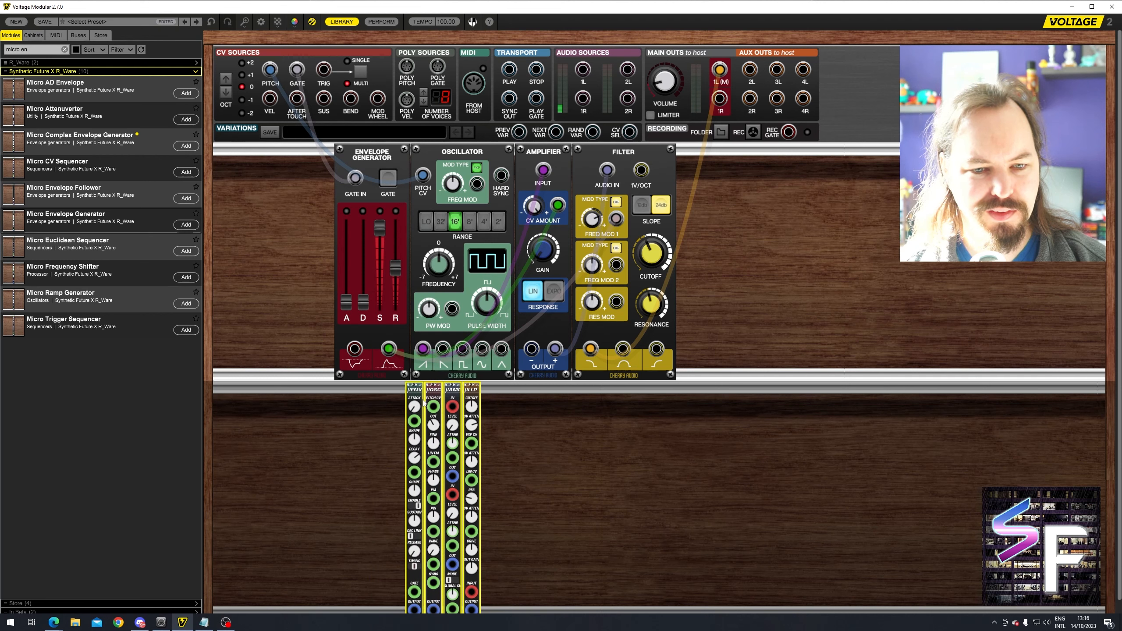
left_click(305, 177)
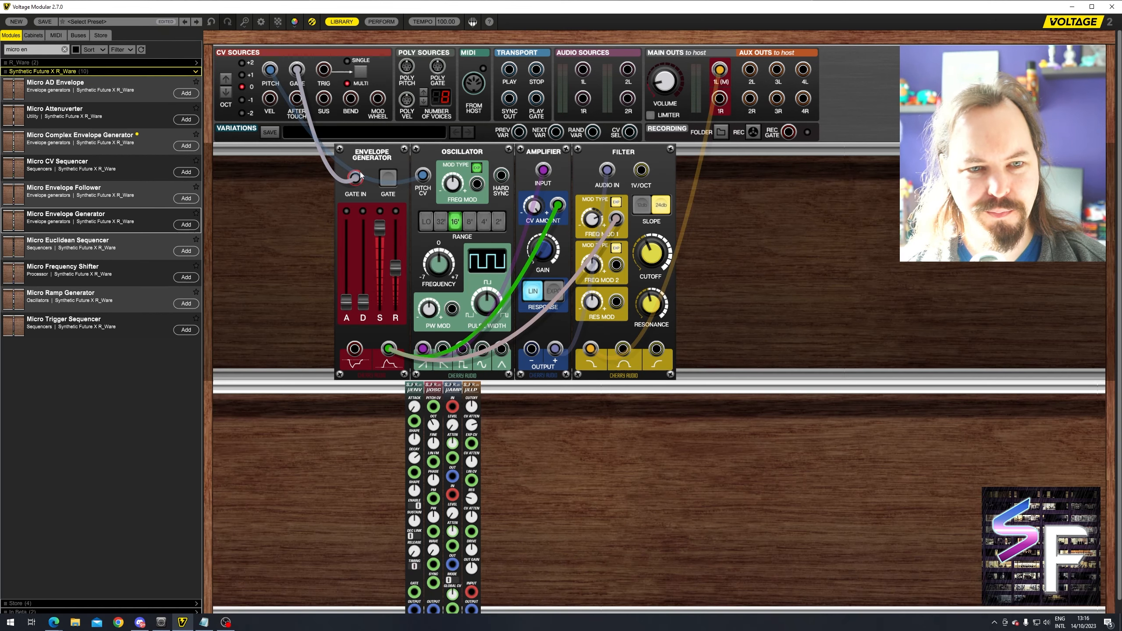
- Repatch Gate to the micro envelope's gate, Pitch to the Micro Oscillator's pitch CV, and main out 1L from the ladder filter's output
left_click_drag(358, 176, 414, 577)
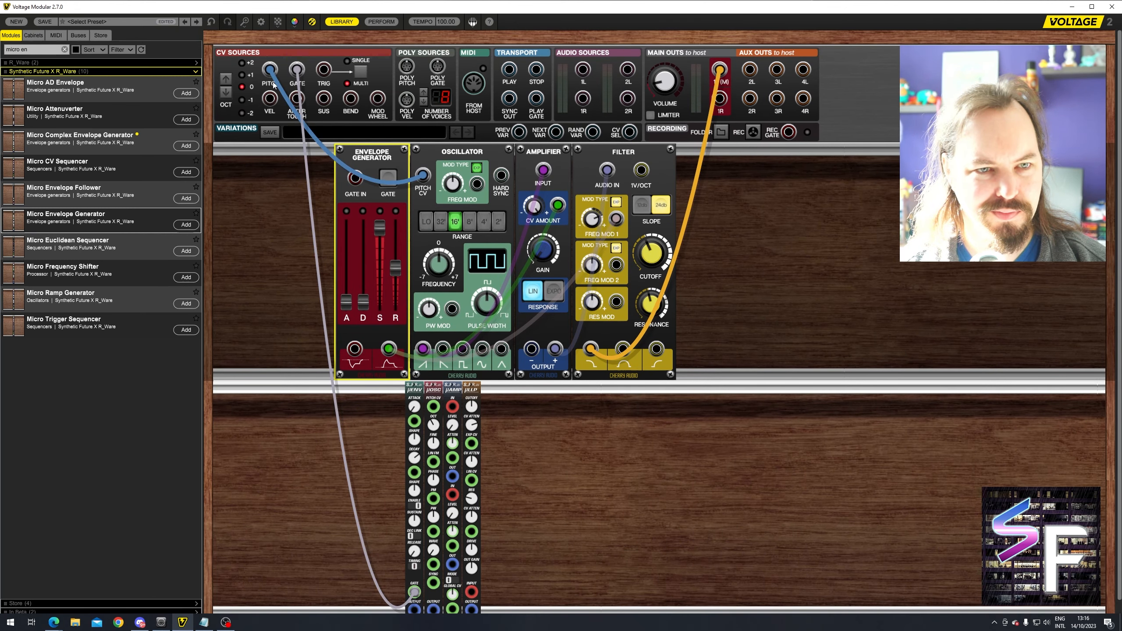
left_click_drag(423, 175, 434, 409)
left_click_drag(720, 69, 785, 289)
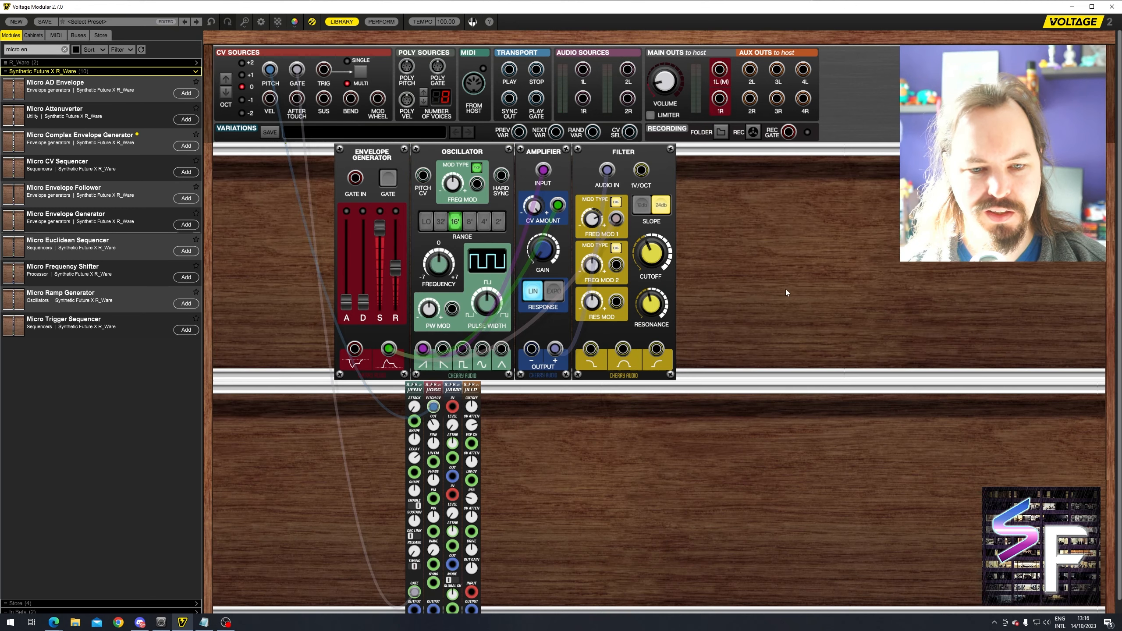
scroll(555, 463, "down", 1)
left_click_drag(471, 592, 720, 62)
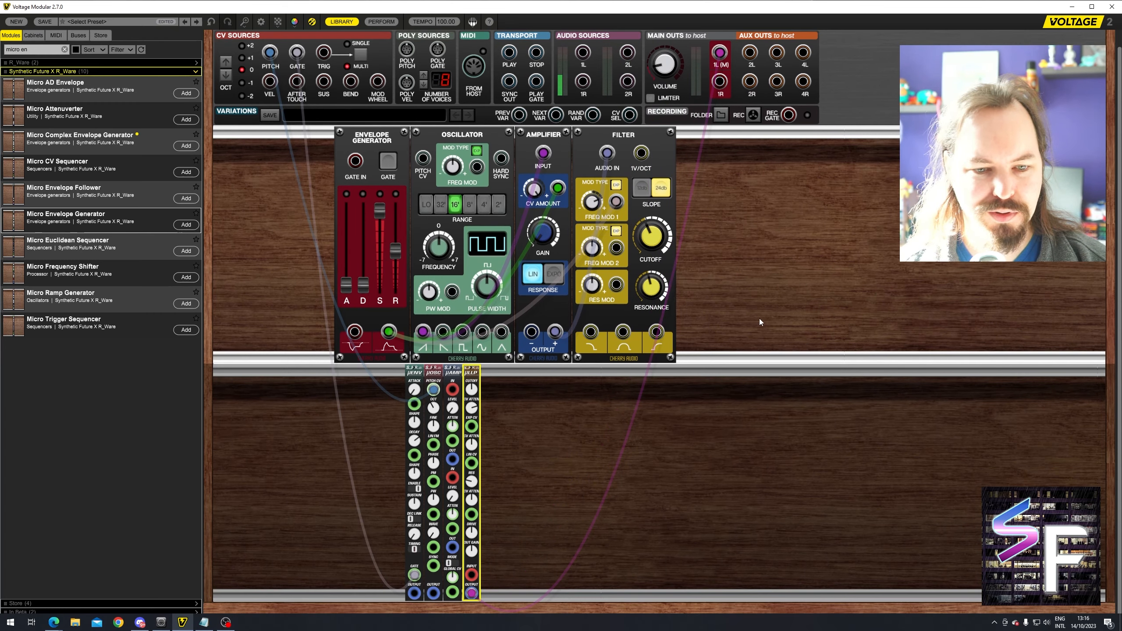
- Patch the Micro Oscillator through the amplifier into the ladder filter, with the micro envelope modulating the amplifier level and filter cutoff
scroll(414, 395, "down", 1)
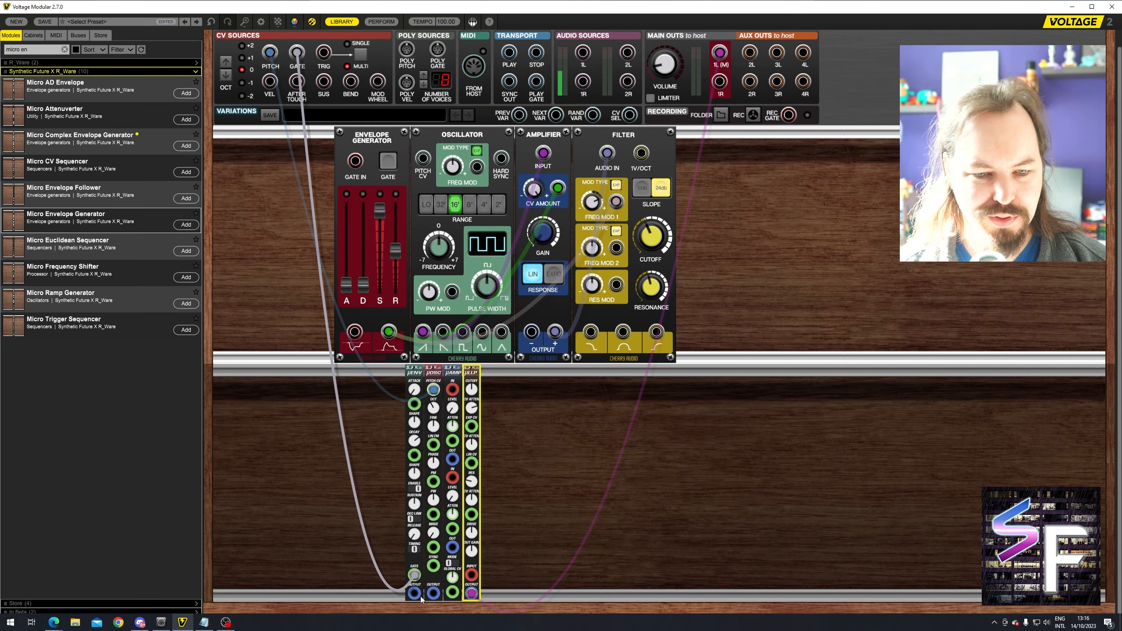
left_click_drag(414, 593, 452, 440)
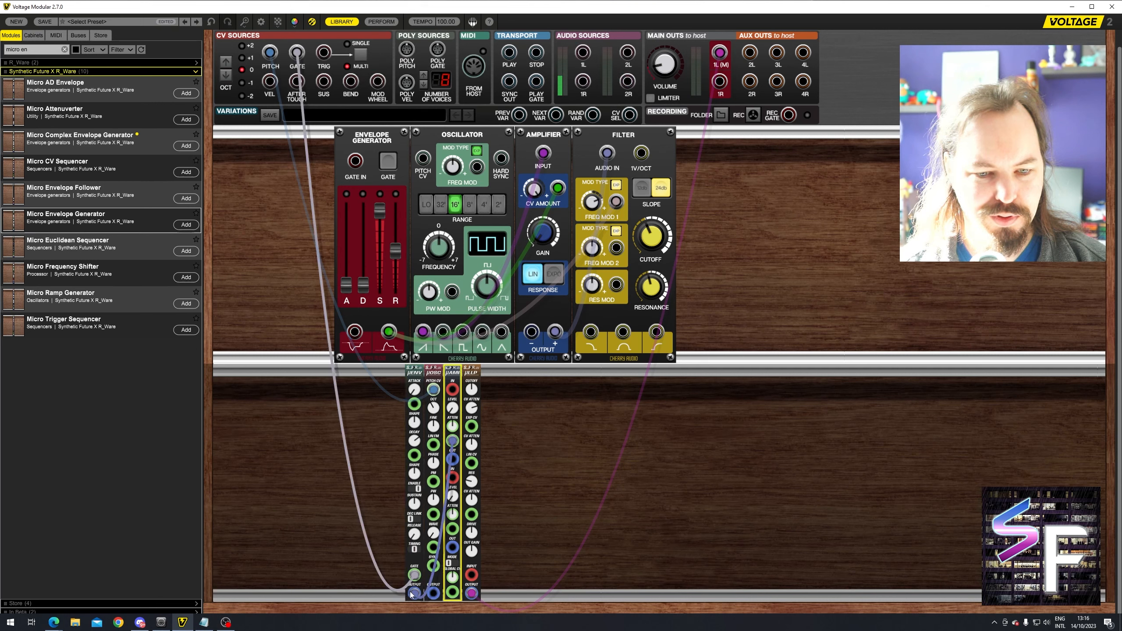
left_click_drag(414, 593, 552, 432)
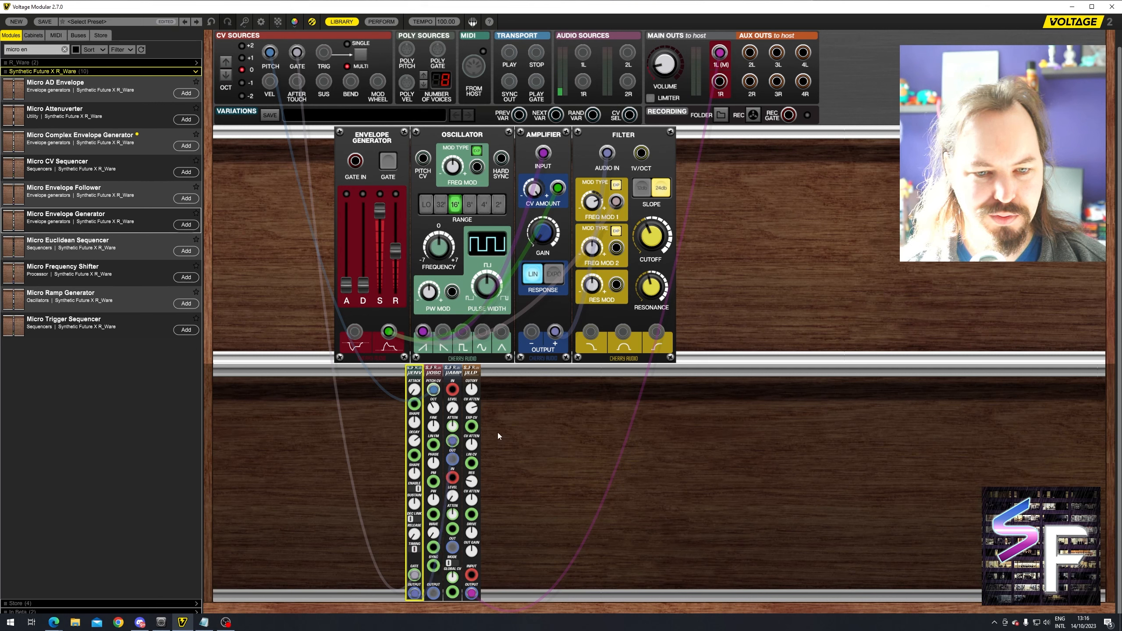
left_click_drag(475, 429, 433, 593)
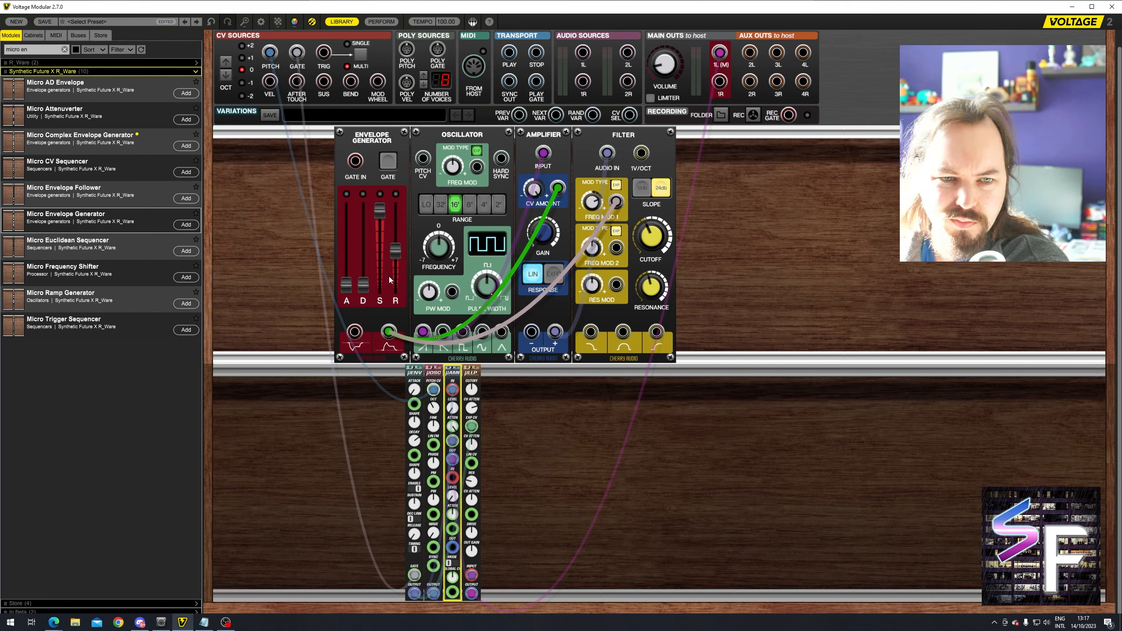
- Adjust the Micro Envelope Generator's release and the ladder filter's cutoff and cutoff CV amount
left_click(420, 514)
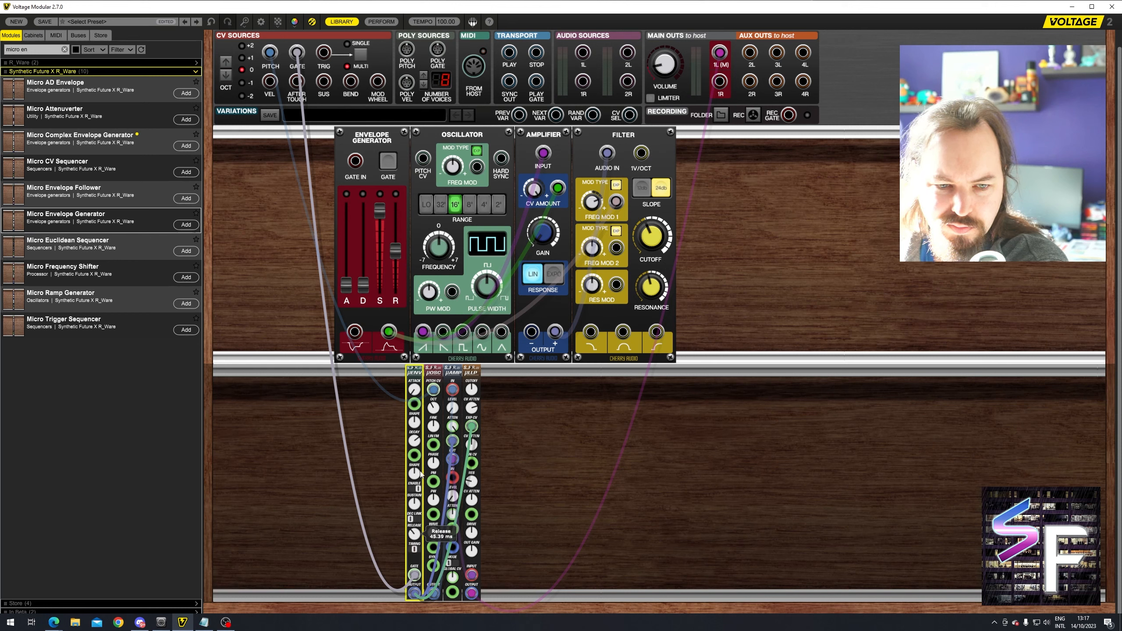
left_click(472, 411)
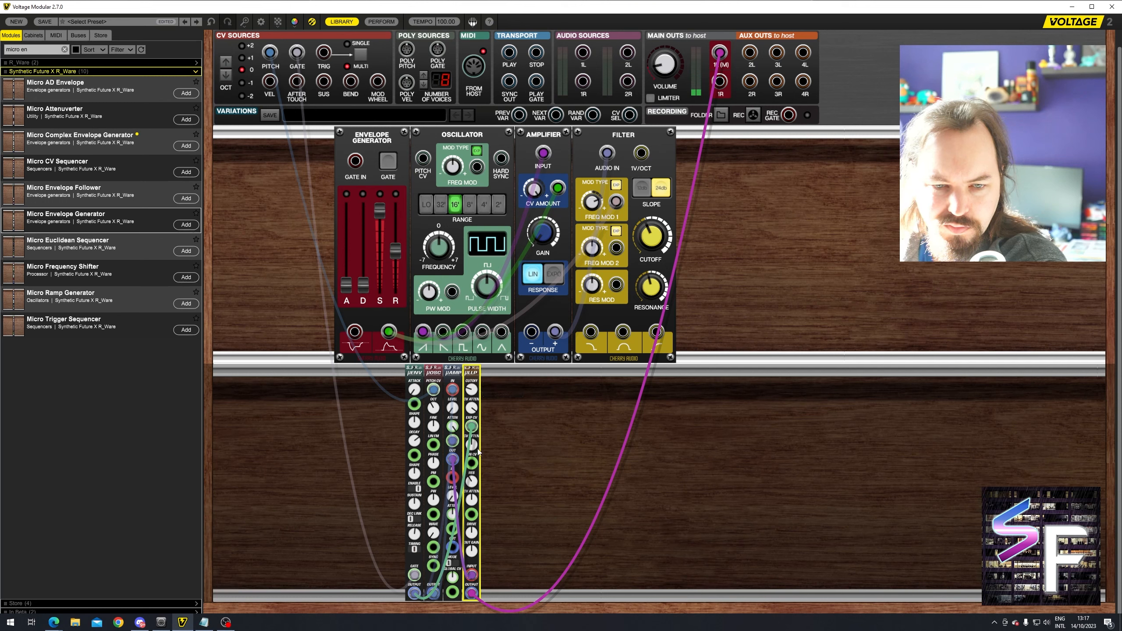
mouse_move(478, 451)
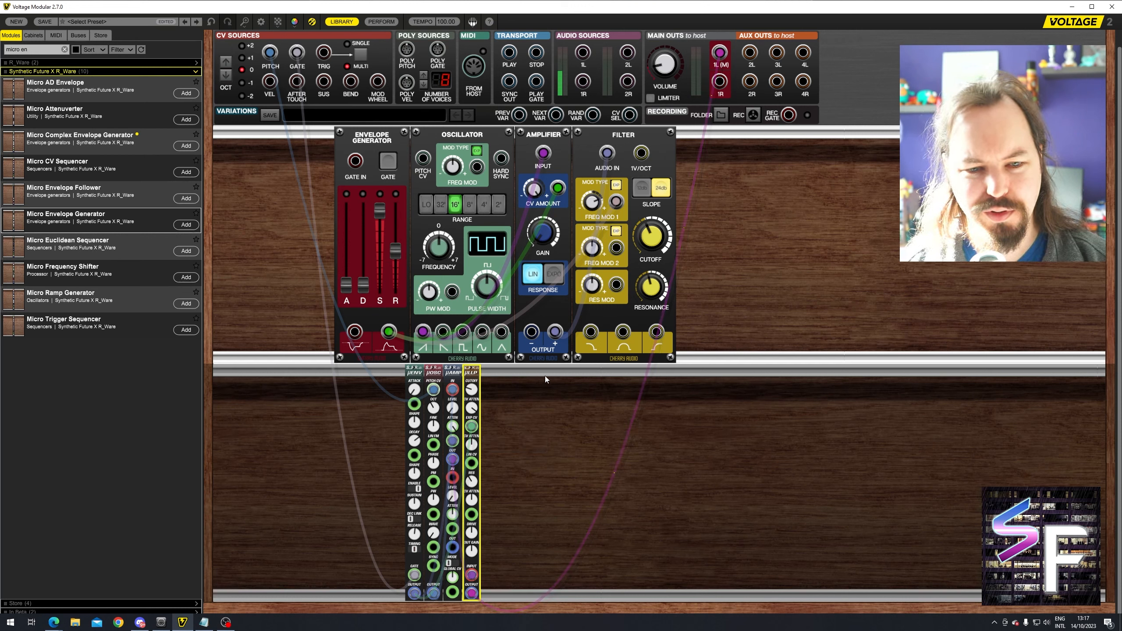
- Move the four micro modules together to sit directly beneath the Cherry Audio Envelope Generator, and clear the selection
left_click_drag(545, 375, 344, 370)
left_click(412, 421)
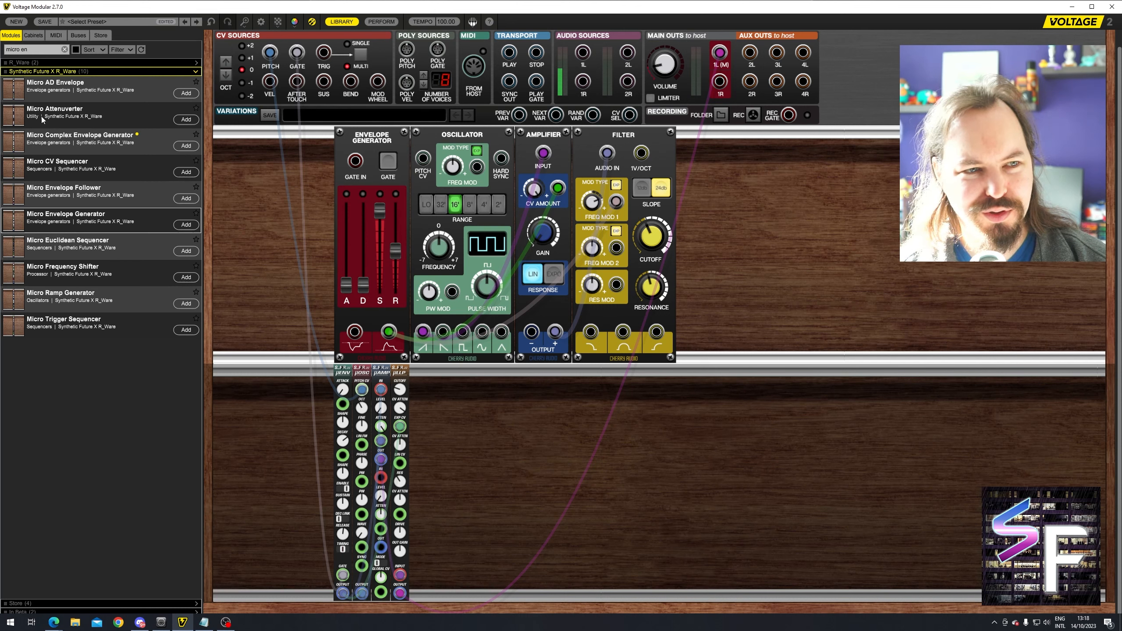
- Widen the module search to "micro" and set the ladder filter's Input Drive to 2.18
left_click(38, 46)
key("BackSpace")
key("BackSpace")
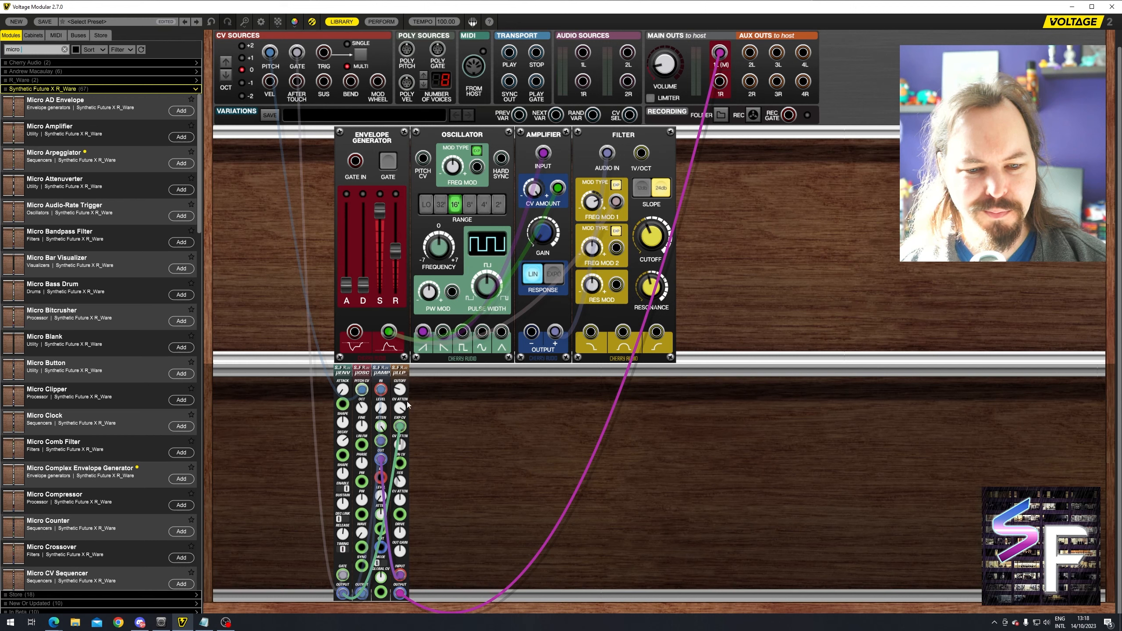
left_click(406, 534)
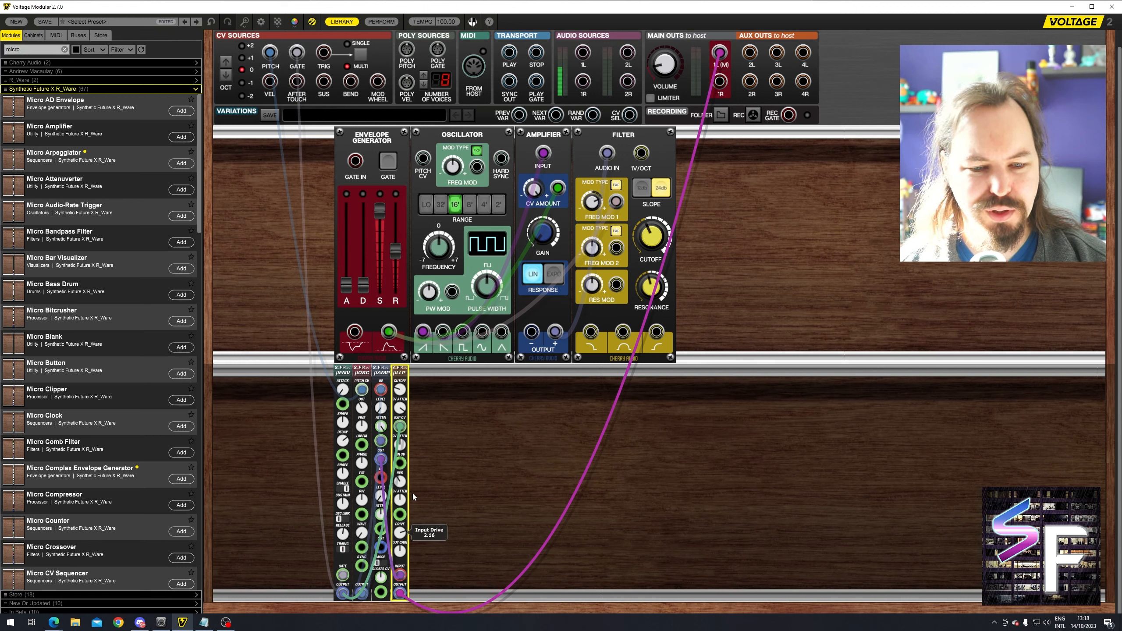
left_click_drag(413, 493, 414, 471)
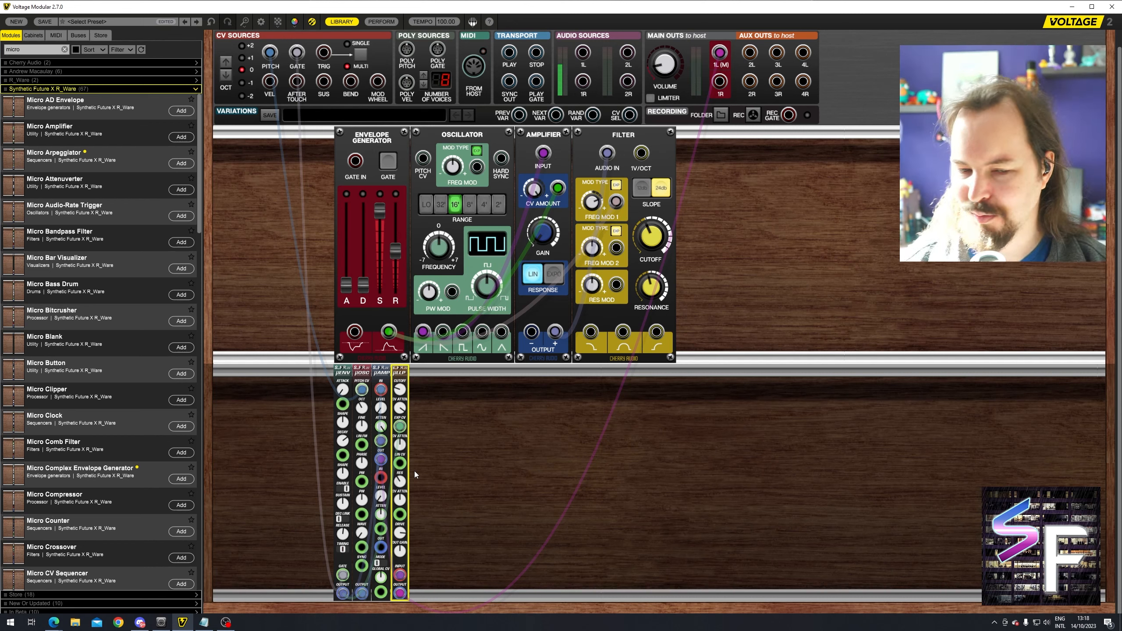
- Search for "micro bla", add a Micro Blank before the micro envelope, and duplicate the five-module voice twice along the row
left_click(34, 50)
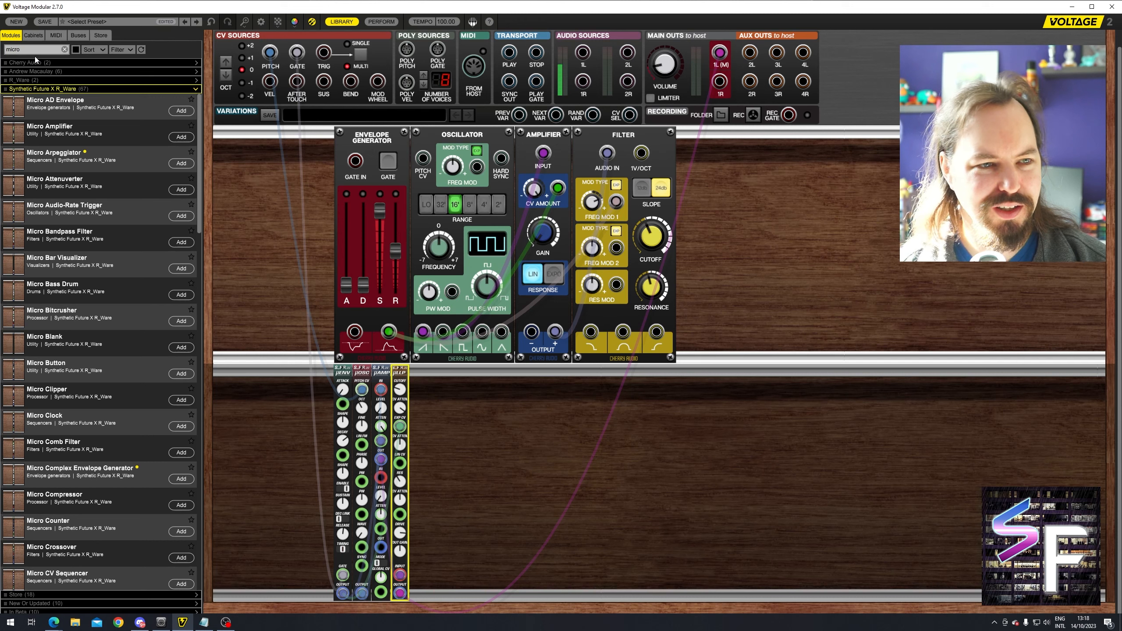
key("Return")
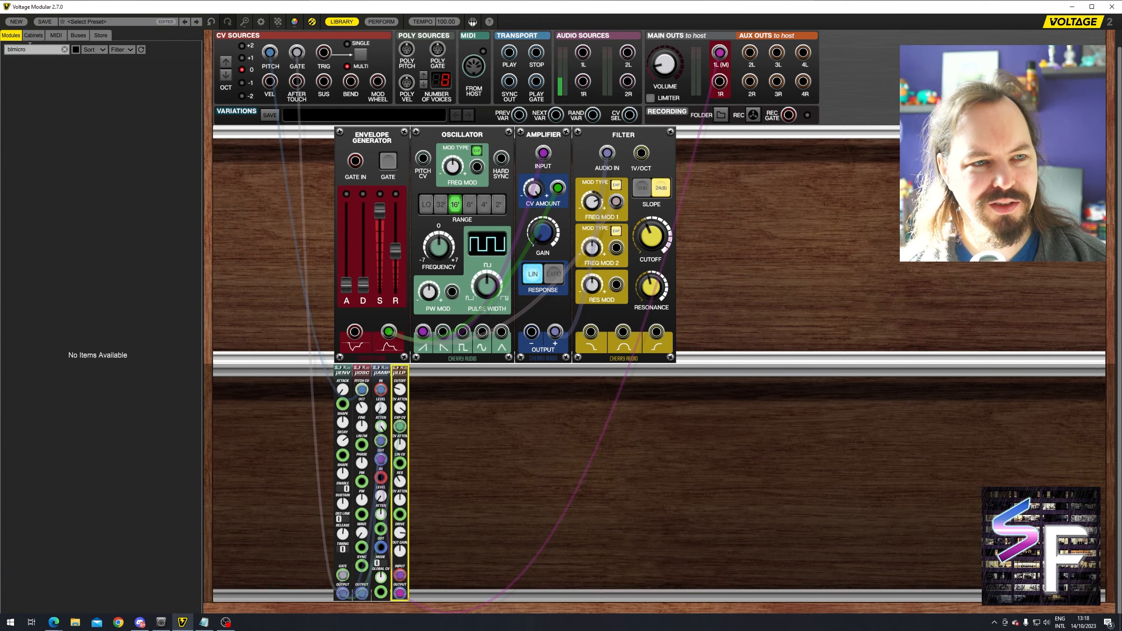
type("bl")
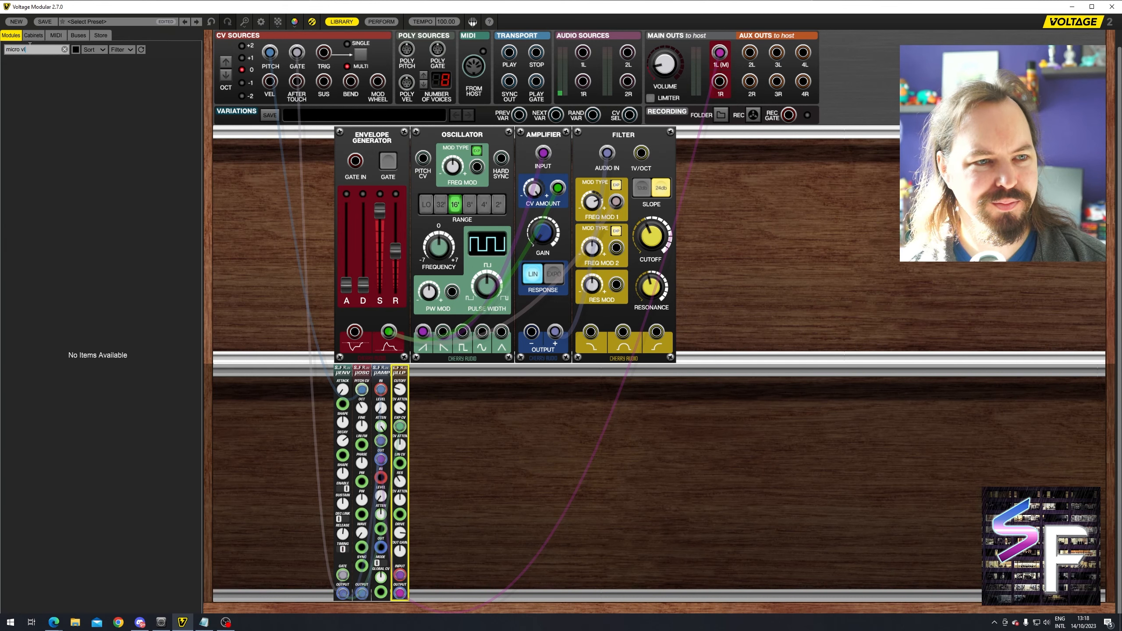
type("a")
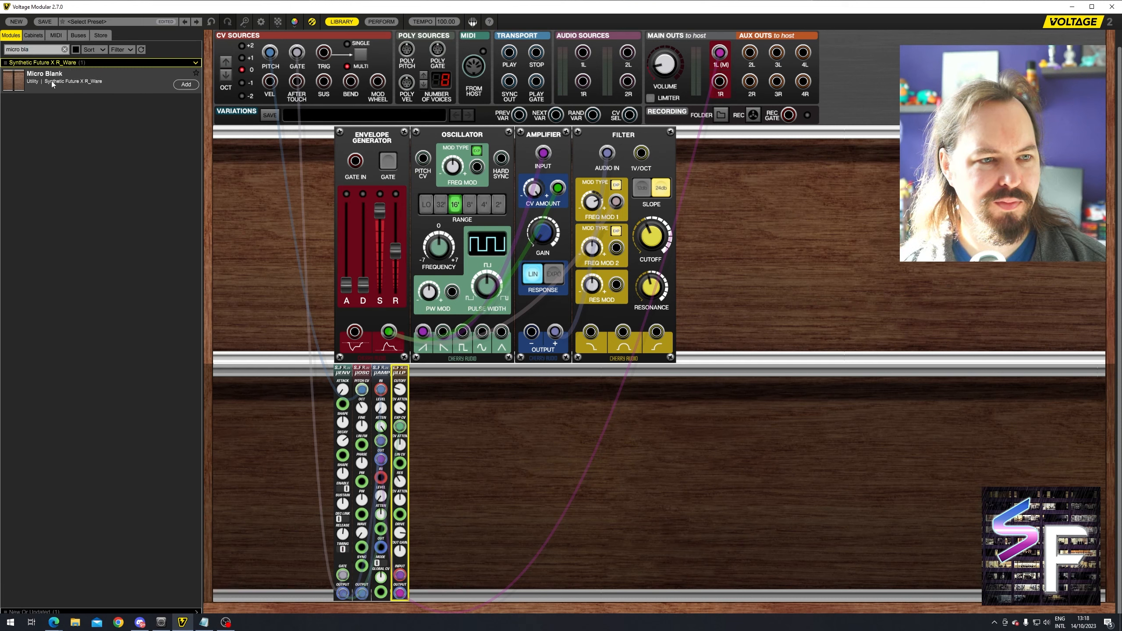
left_click_drag(44, 78, 335, 367)
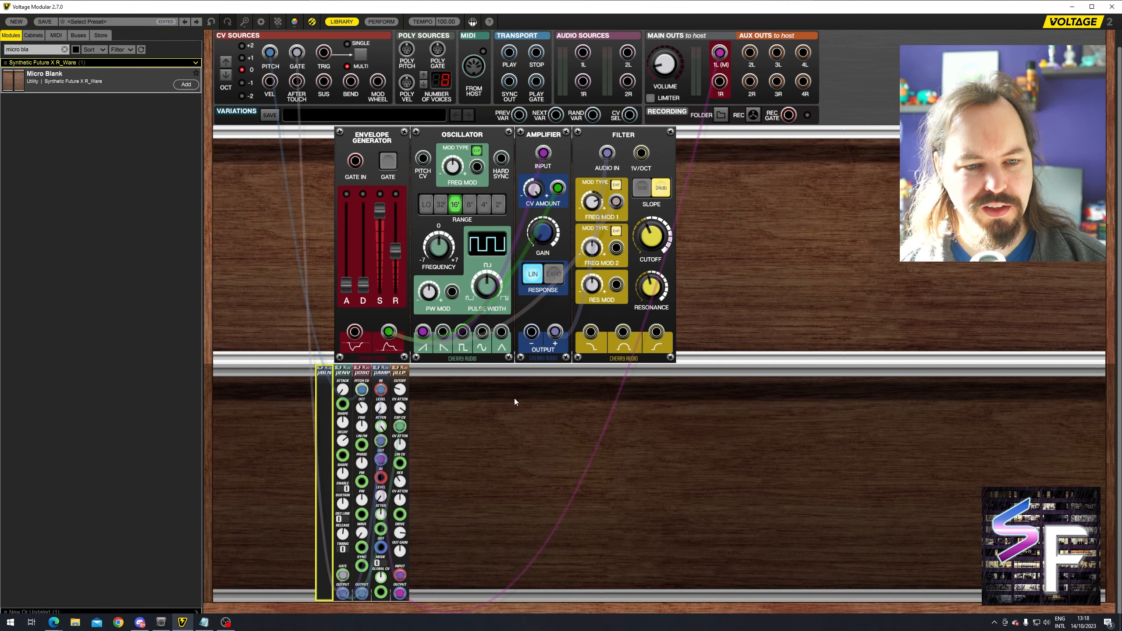
mouse_move(514, 399)
left_mouse_down()
mouse_move(314, 388)
mouse_move(509, 383)
left_mouse_up()
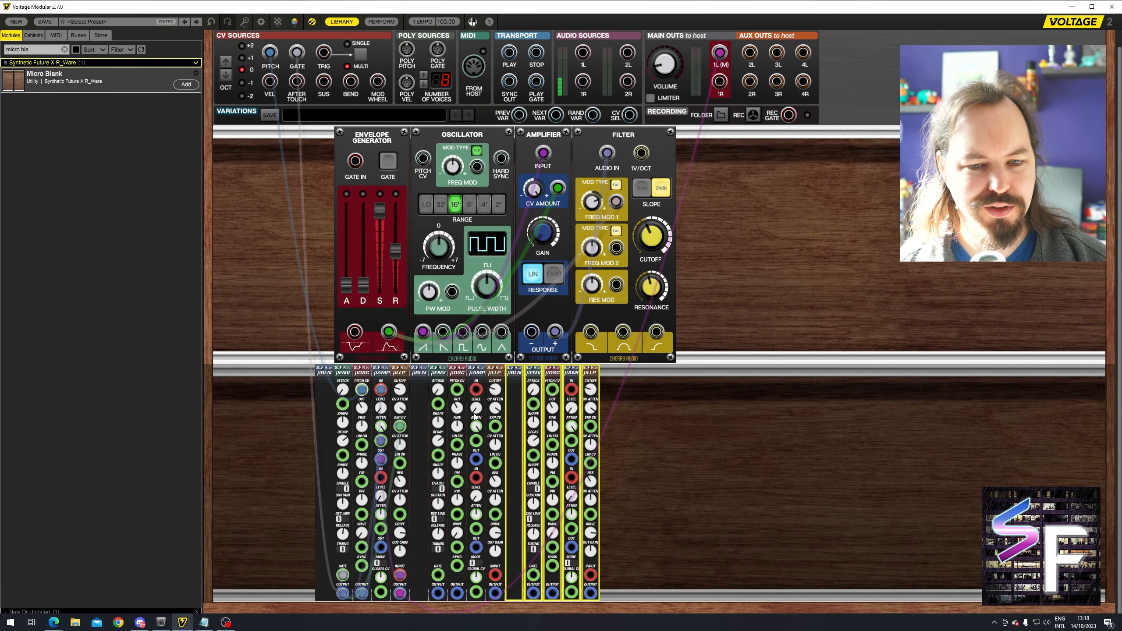
- Label the three Micro Blanks "Voice 1", "Voice 2" and "Voice 3", and clear the selection
double_click(324, 465)
type("Vo")
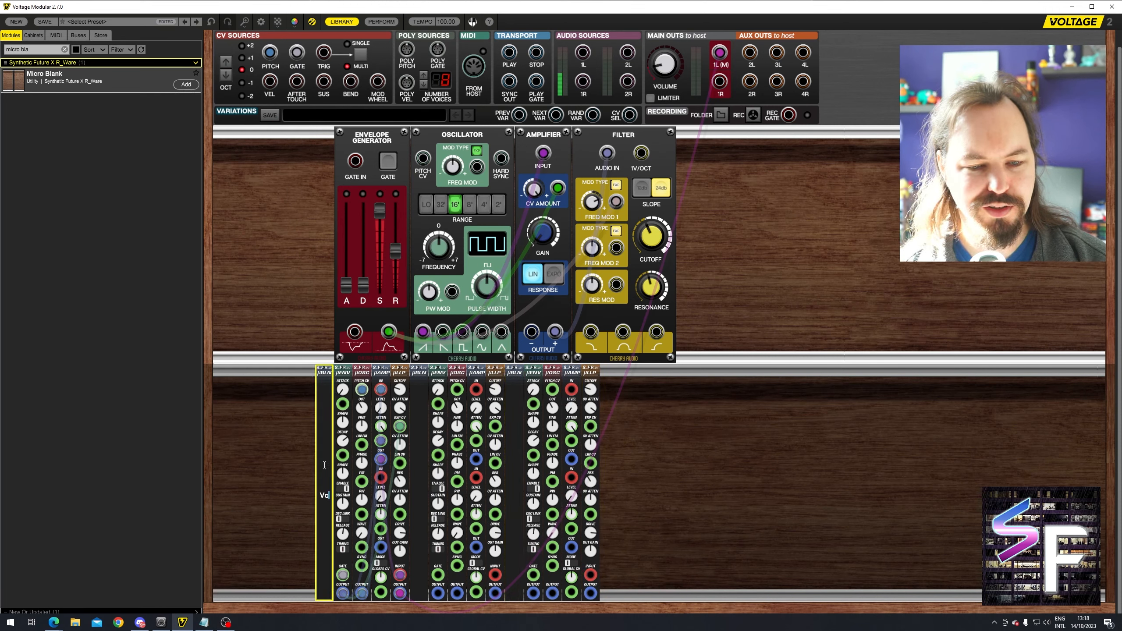
type("ice 1")
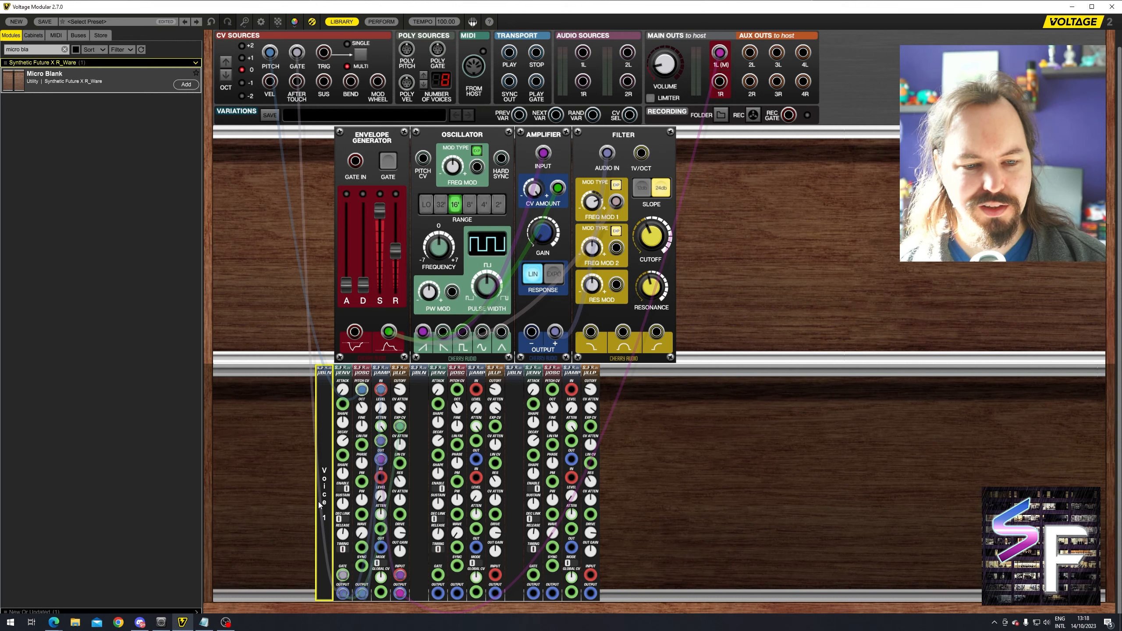
left_click(413, 485)
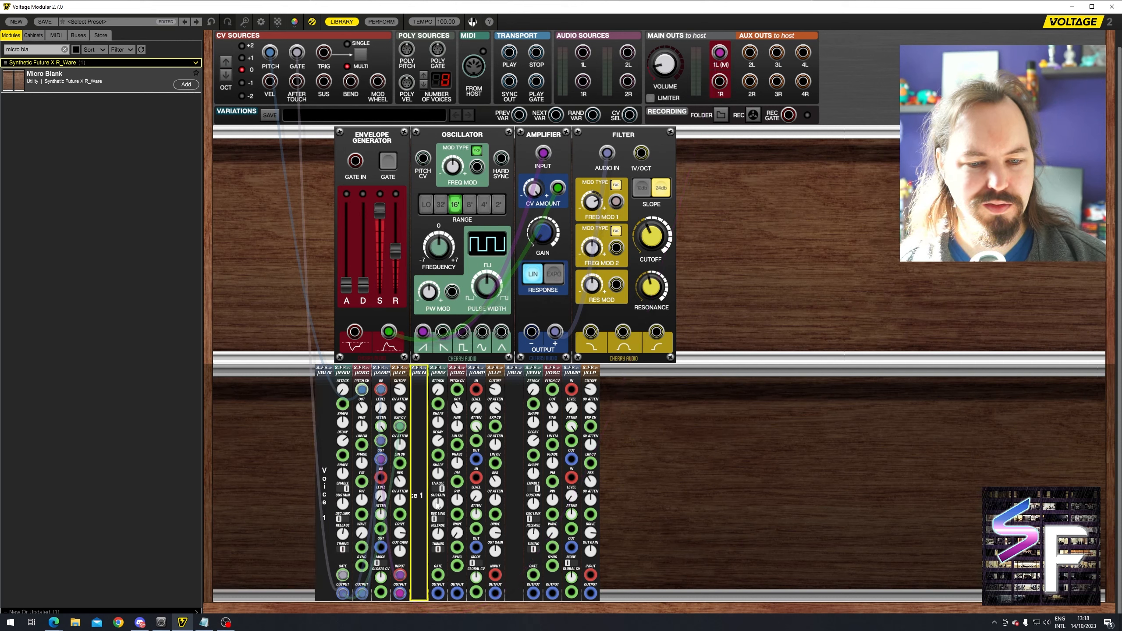
double_click(514, 486)
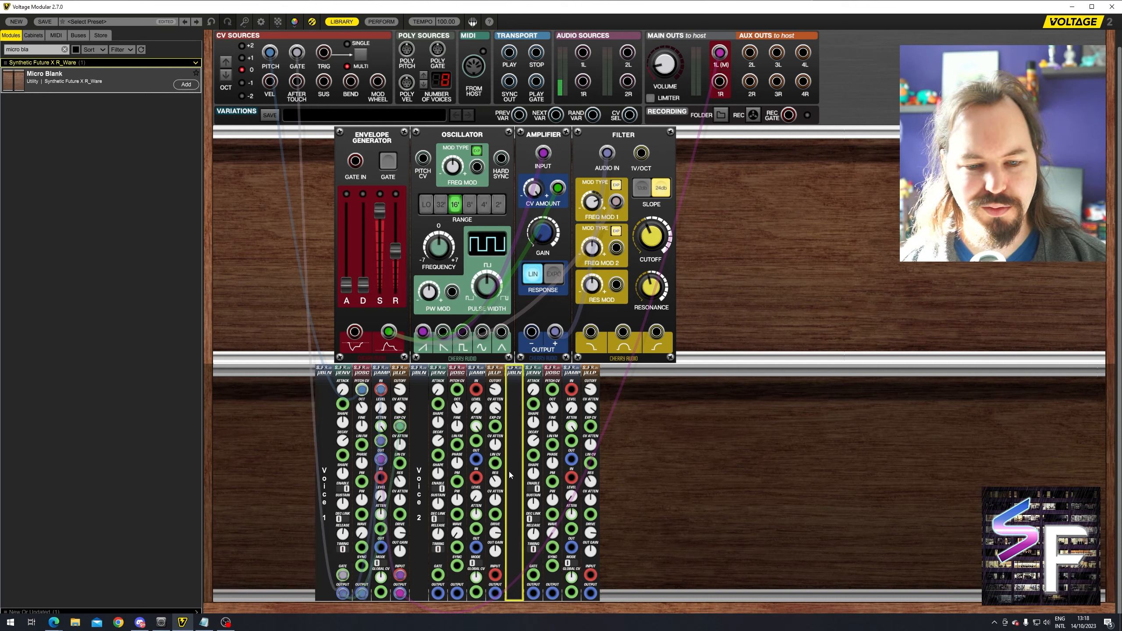
key("Return")
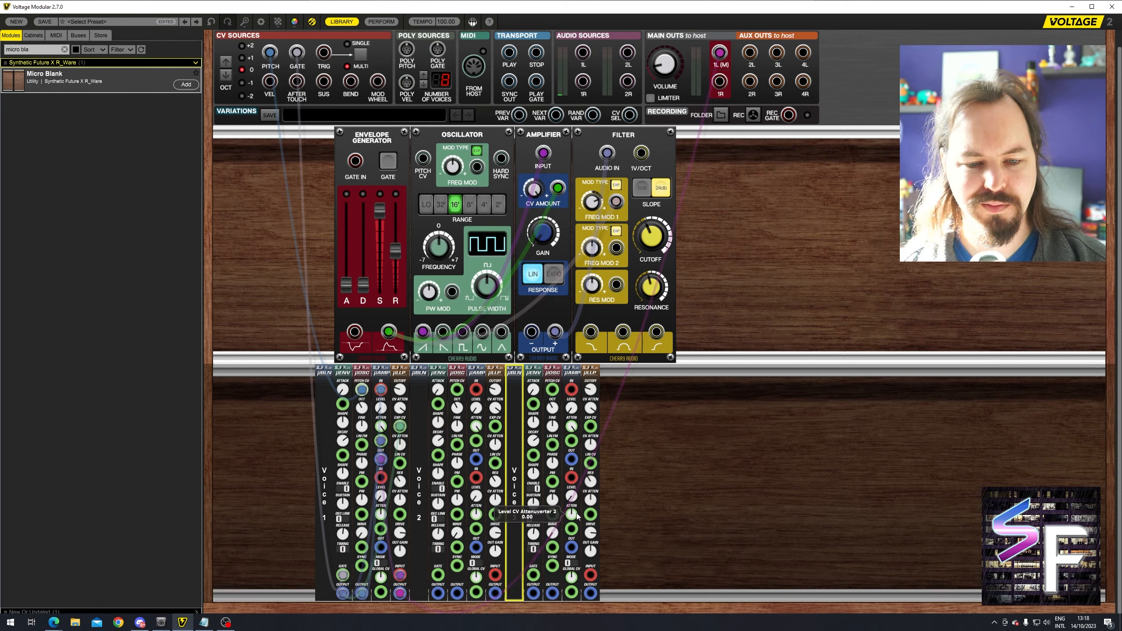
left_click(857, 501)
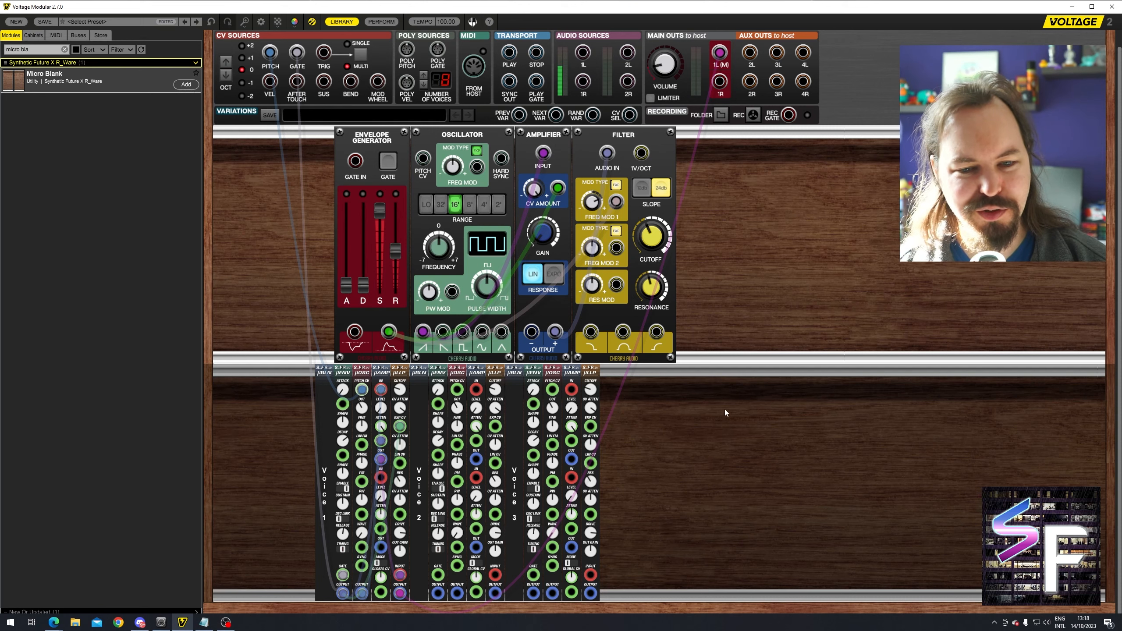
- Move all three micro voices together to start flush with the Envelope Generator above, and clear the selection
left_click_drag(724, 412, 338, 372)
left_click(697, 422)
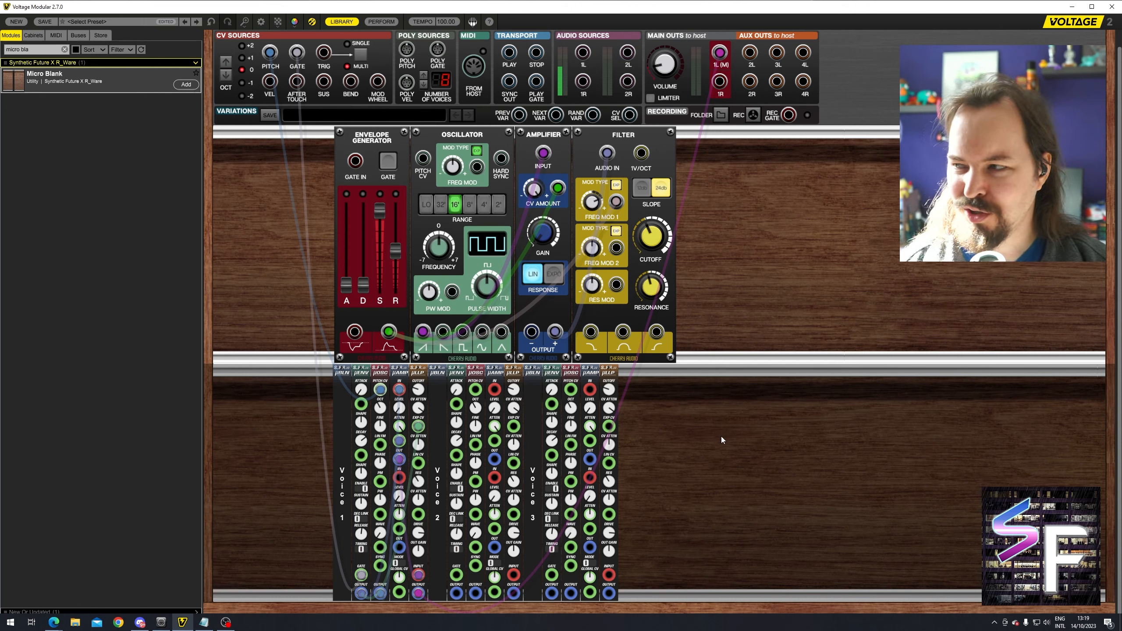
left_click_drag(766, 428, 234, 462)
left_click(703, 430)
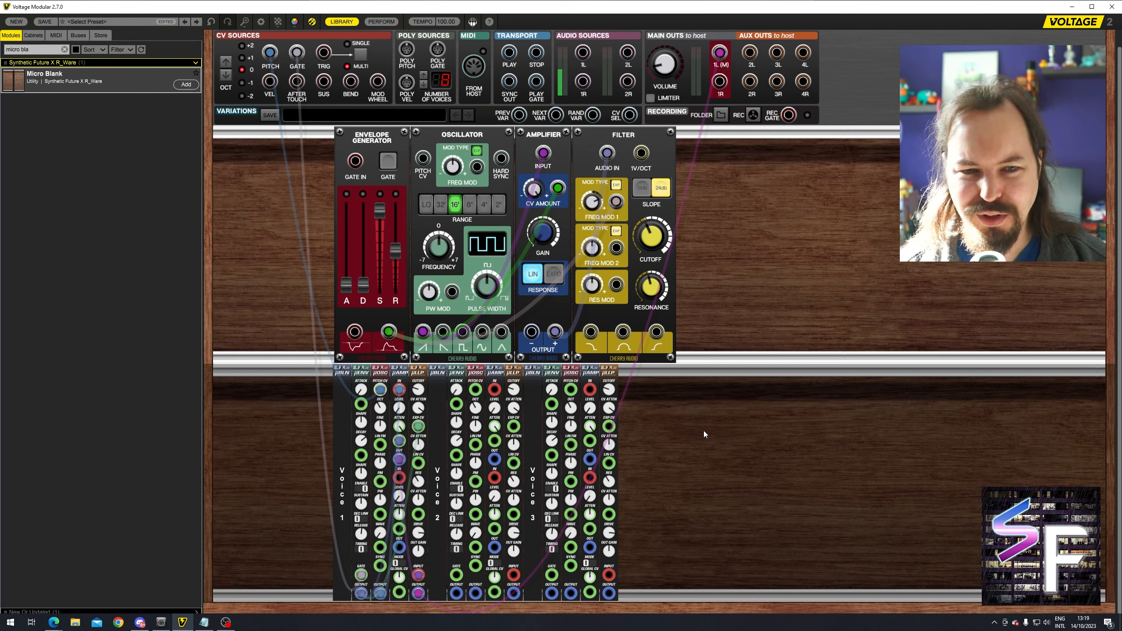
- Highlight the micro voices briefly, and clear the module search to browse the full Synthetic Future X R_Ware list
left_click_drag(764, 428, 343, 471)
left_click(757, 384)
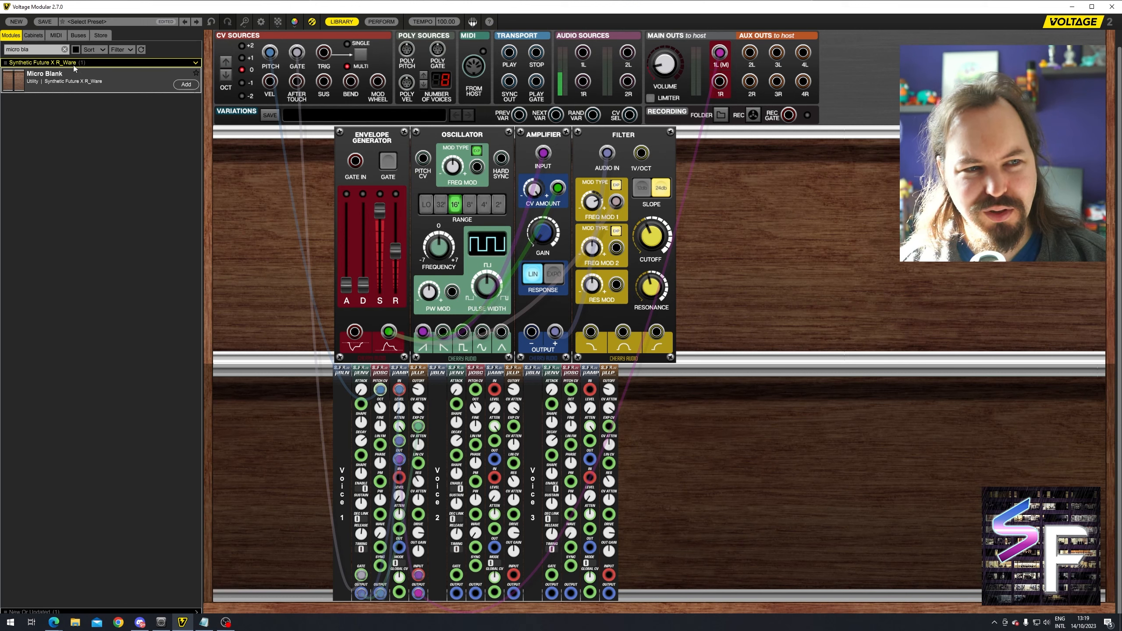
left_click(65, 49)
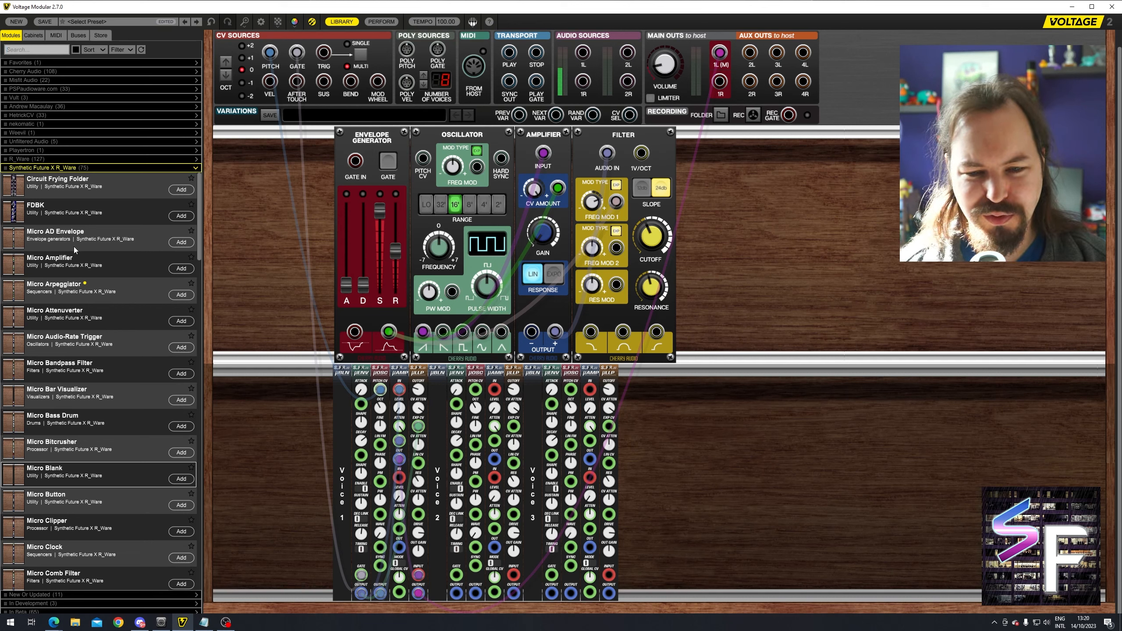
left_click(73, 247)
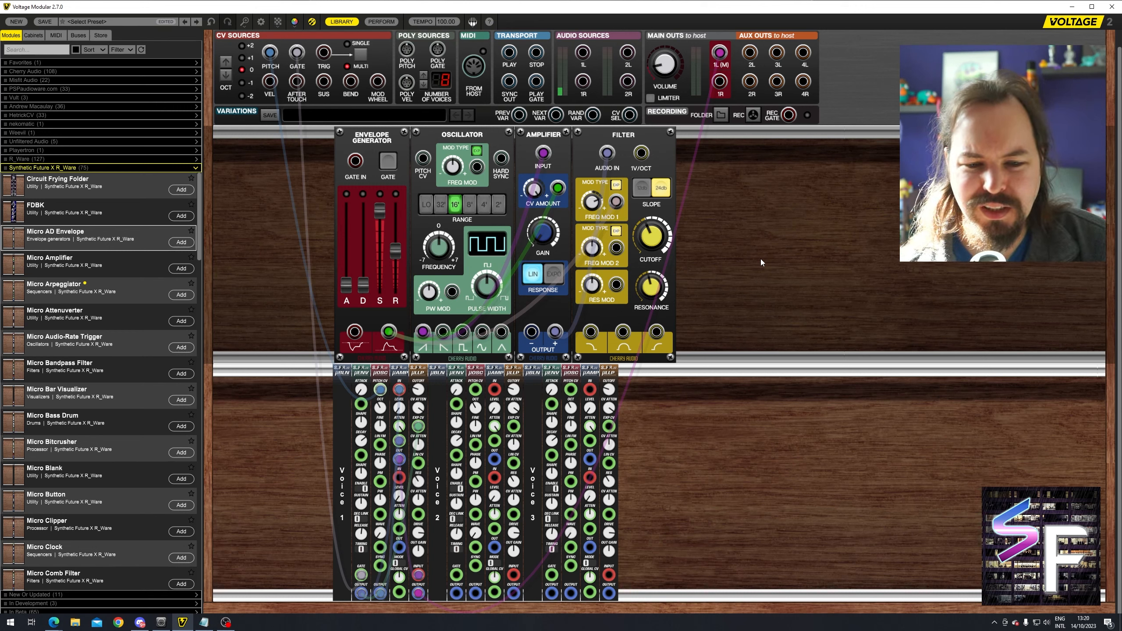
- Load the MicroBundles user preset from the 123 category without saving the current patch
left_click(106, 21)
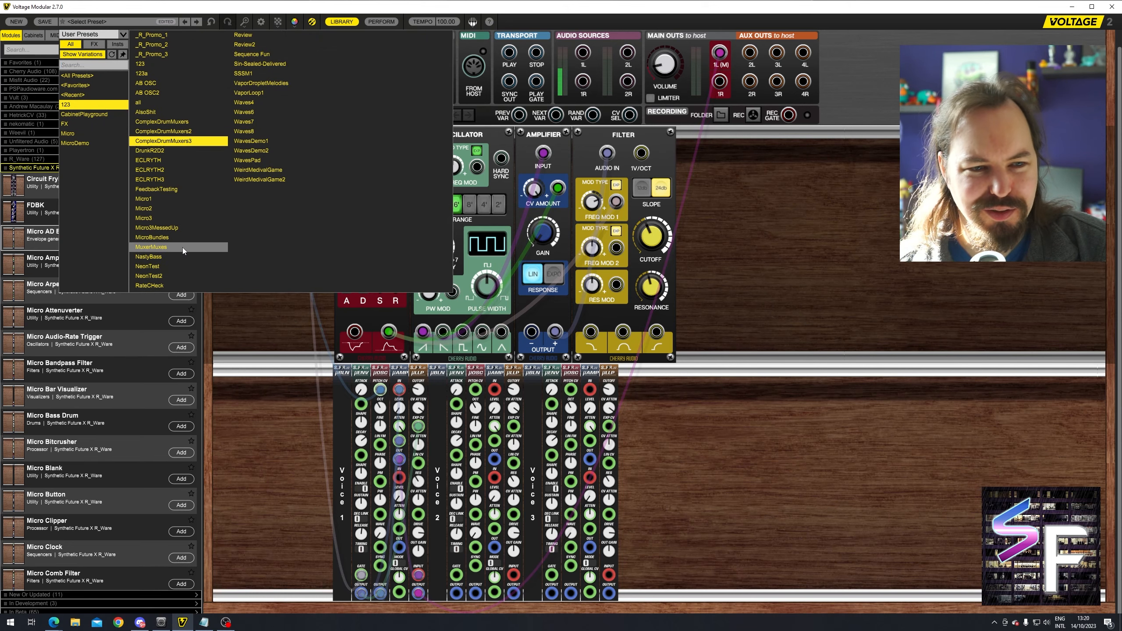
left_click(184, 236)
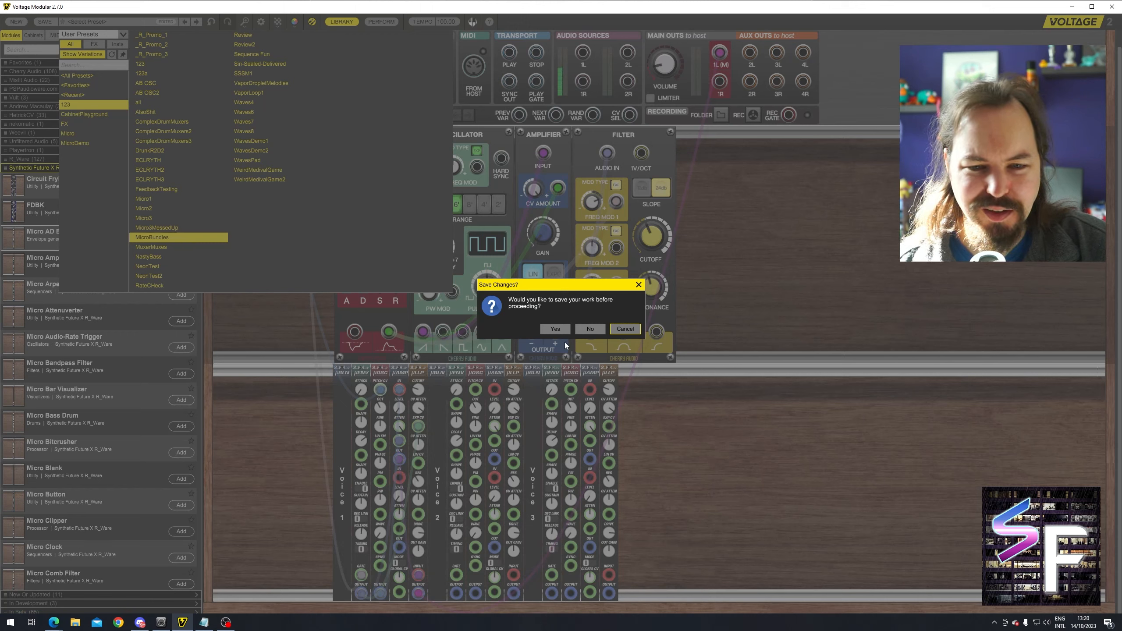
left_click(592, 330)
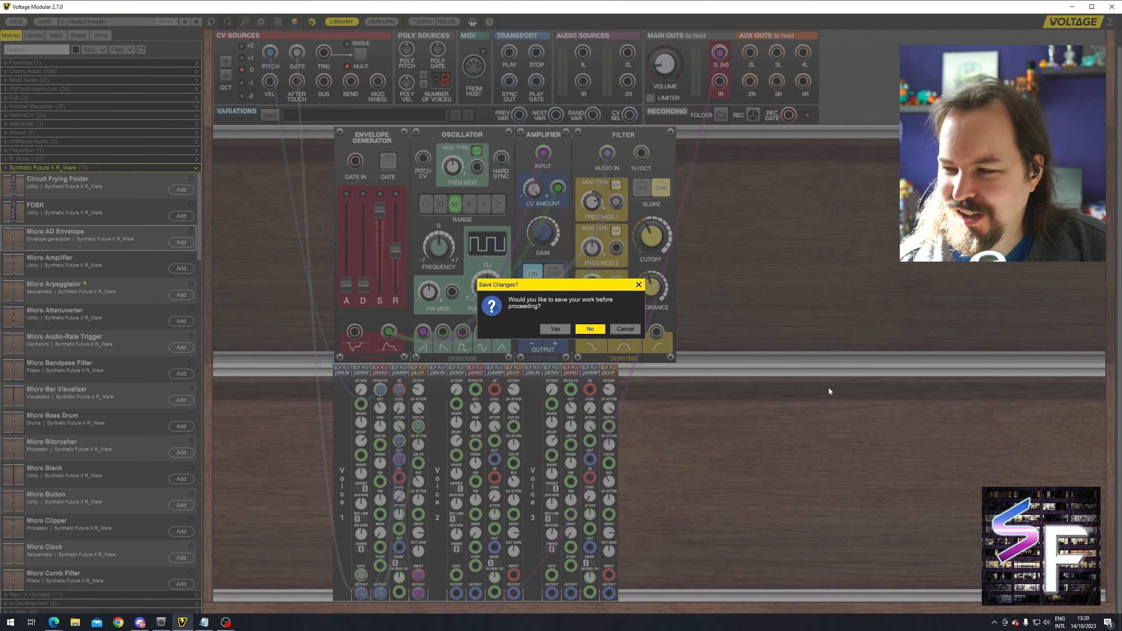
- Briefly highlight the modules beside the "!!NEW!!" blank in the lower row, and hide the module library to widen the rack view
scroll(924, 409, "down", 10)
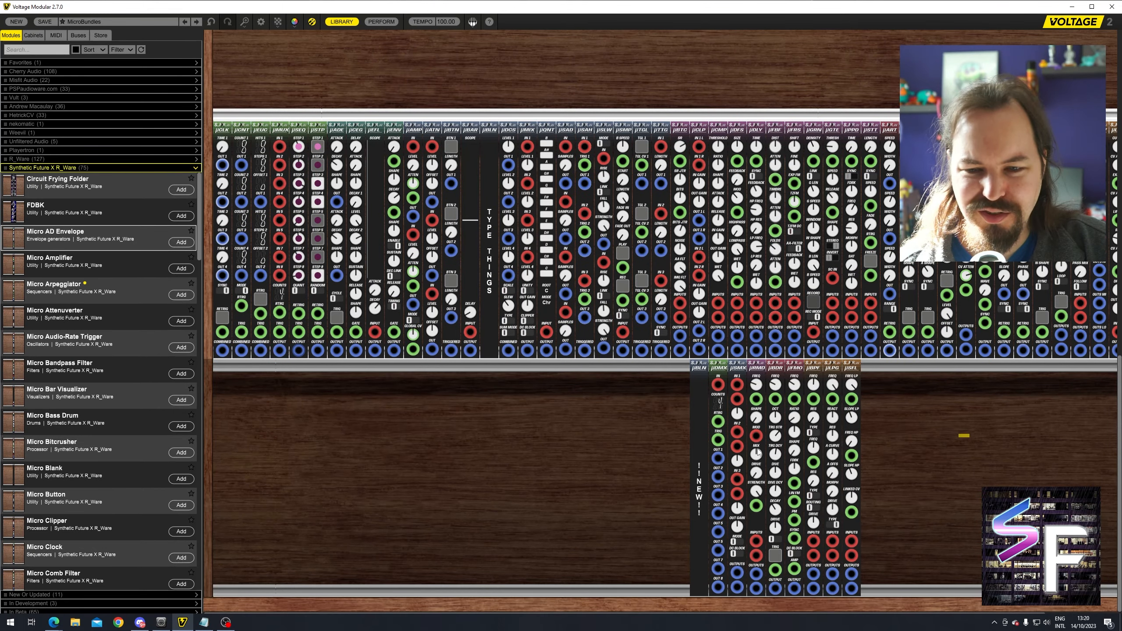
left_click_drag(963, 436, 735, 451)
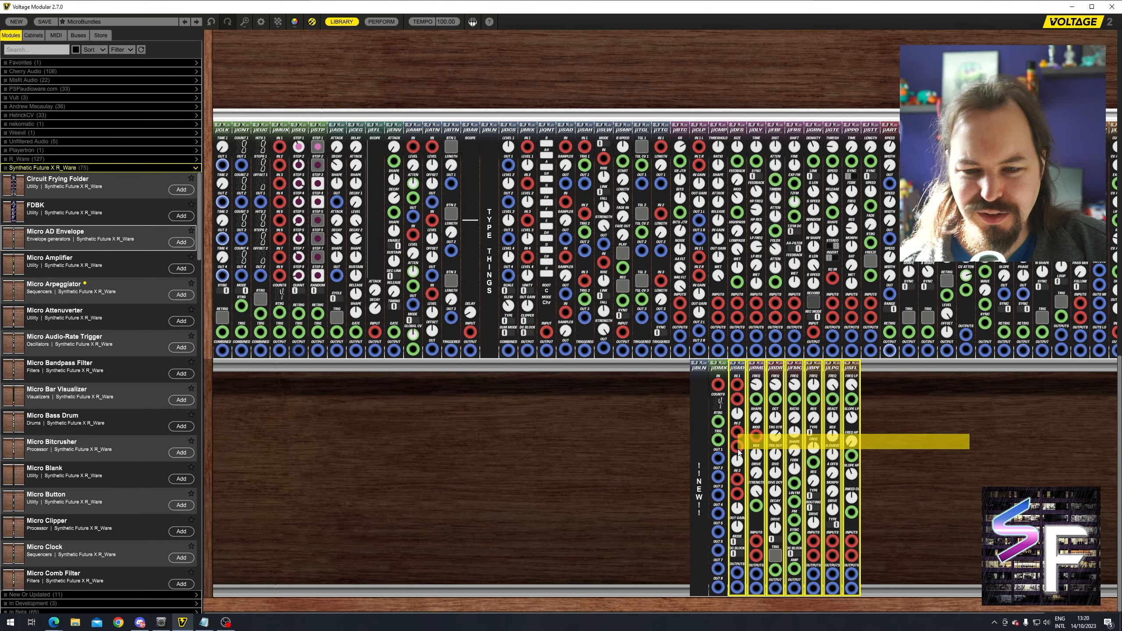
left_click(342, 21)
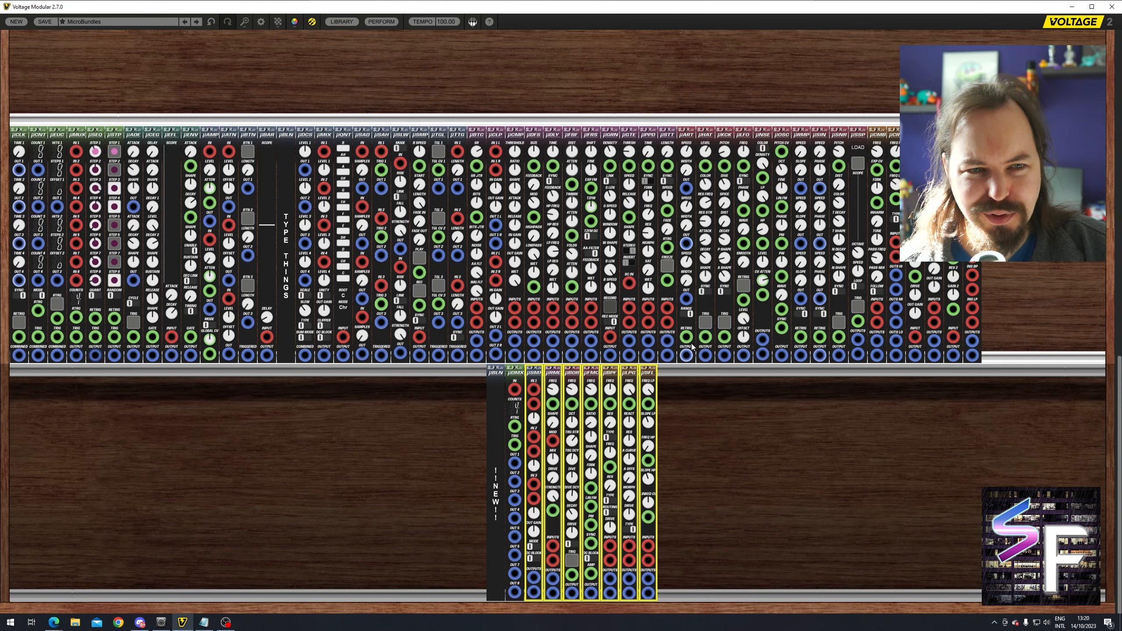
left_click(855, 467)
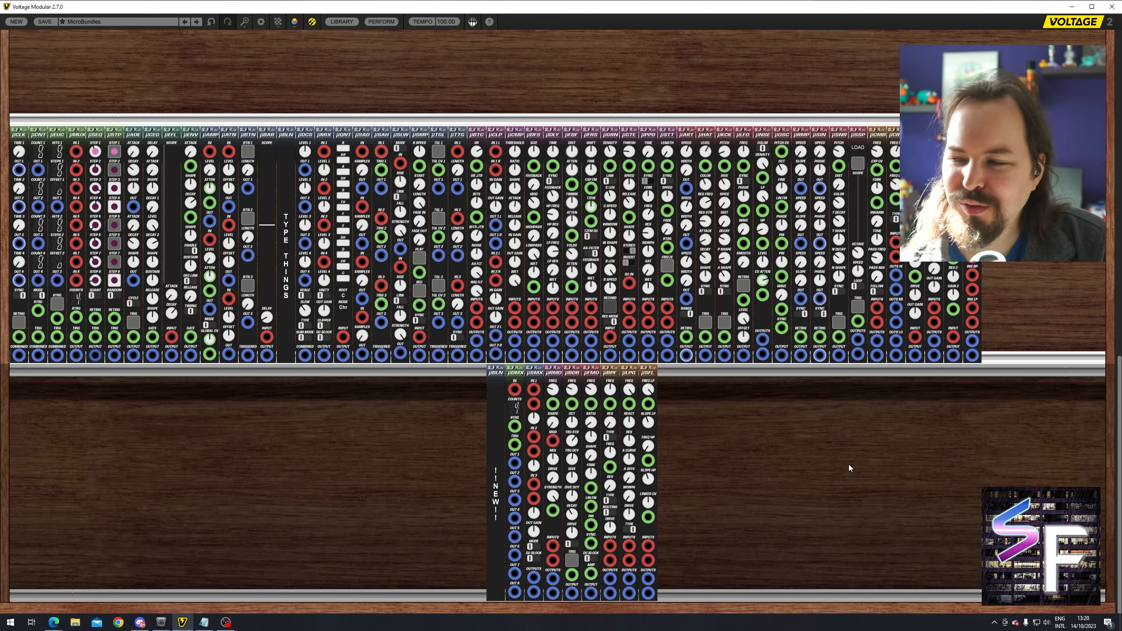